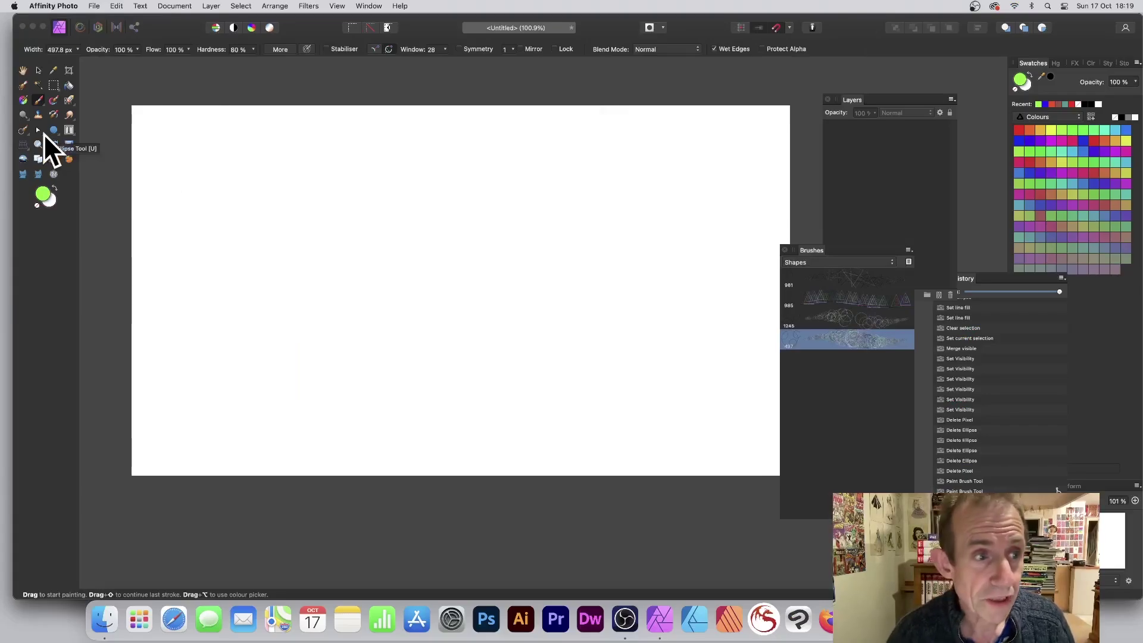
Draw a large unfilled circle with a 13 pt green outline on the left of the canvas.
click(55, 129)
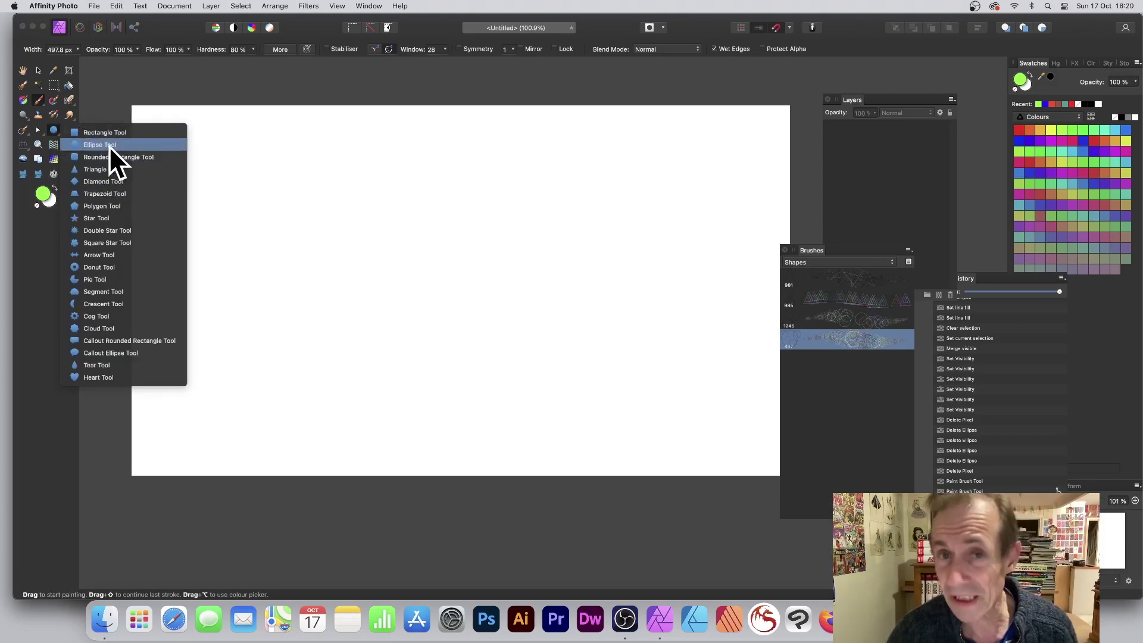
click(109, 145)
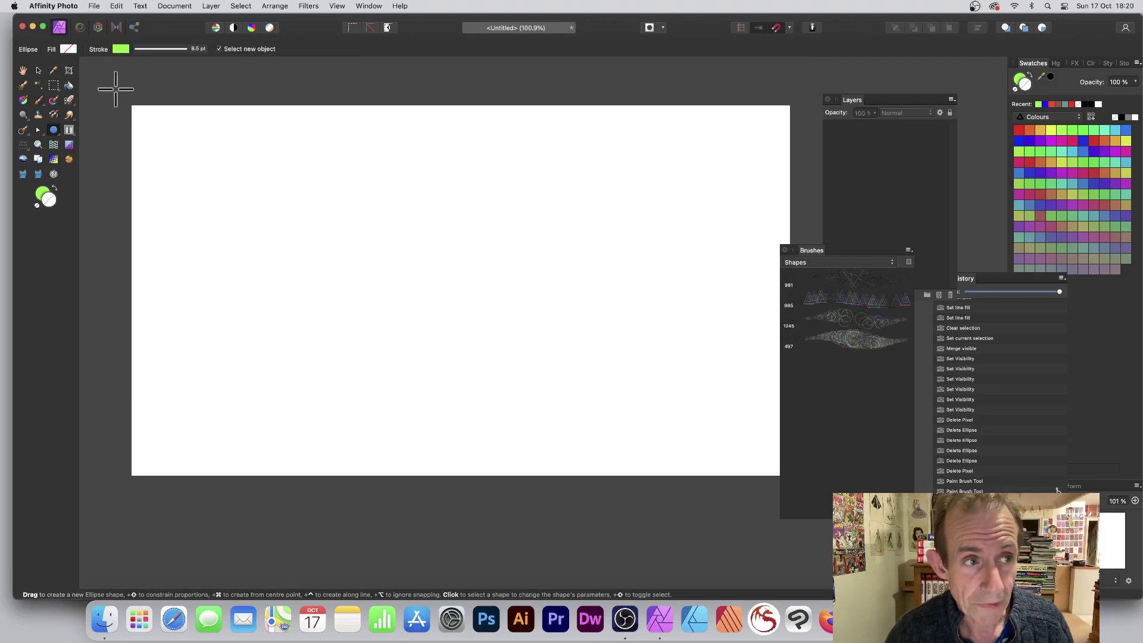
click(68, 48)
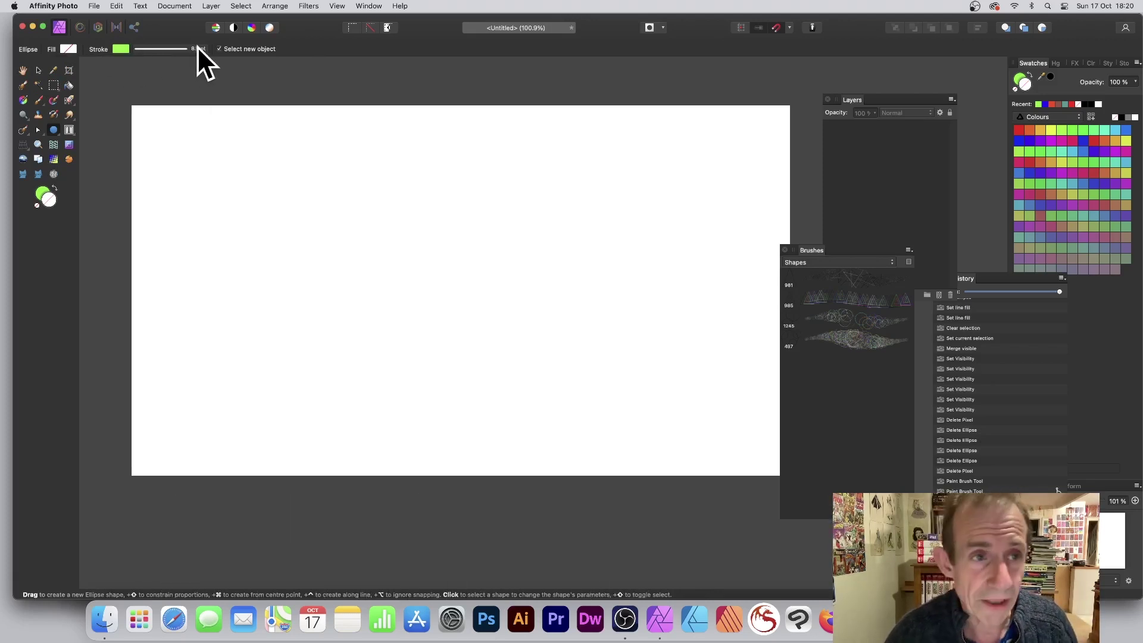
click(174, 46)
drag(160, 81, 163, 80)
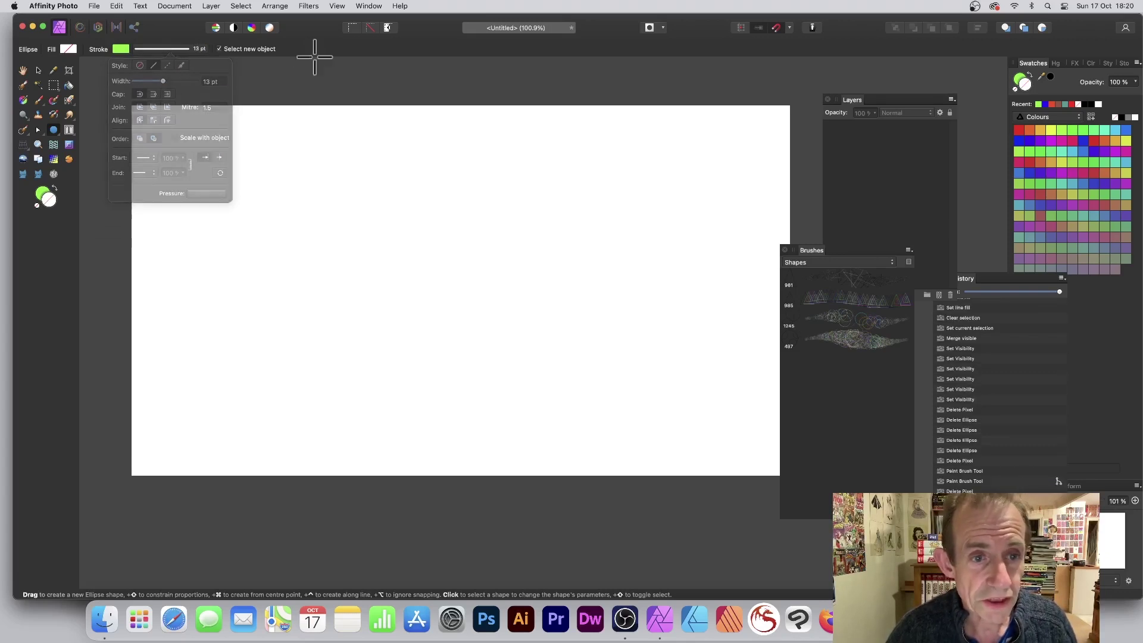
mouse_move(202, 138)
mouse_down()
mouse_move(403, 334)
mouse_move(524, 417)
mouse_up()
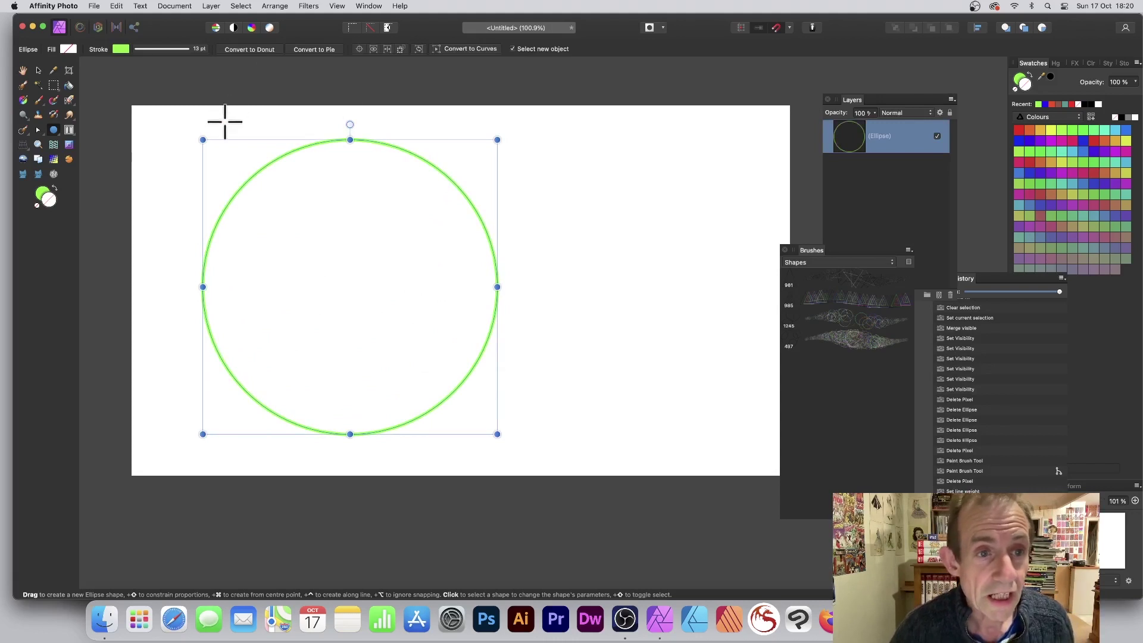
Draw a second overlapping circle at upper right with a pure red 6 pt outline.
drag(407, 117, 595, 291)
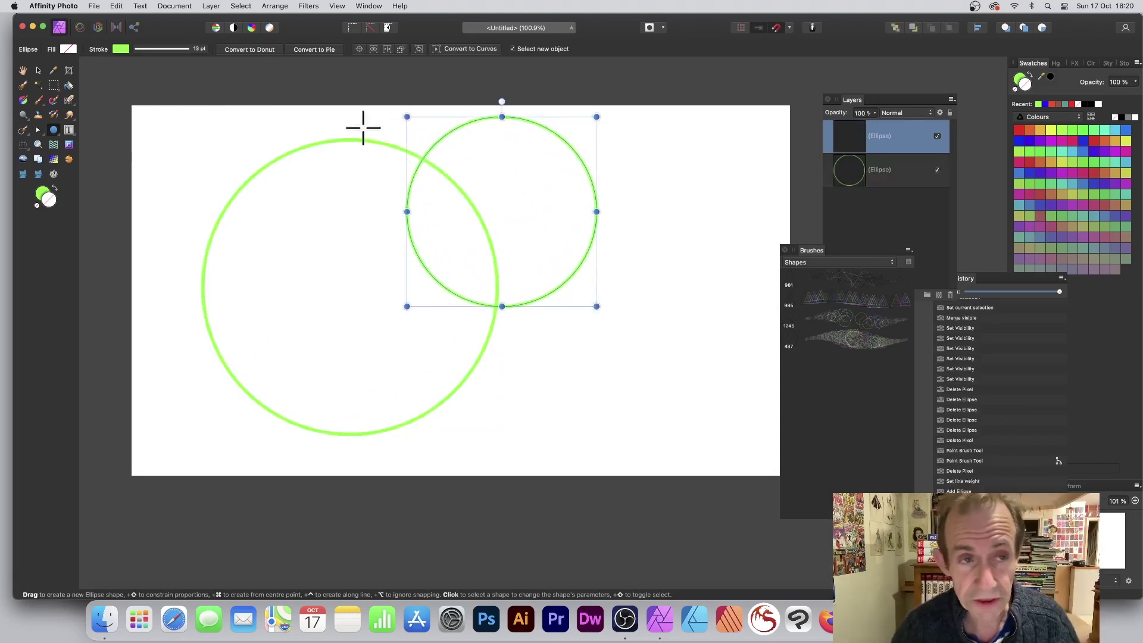
click(121, 49)
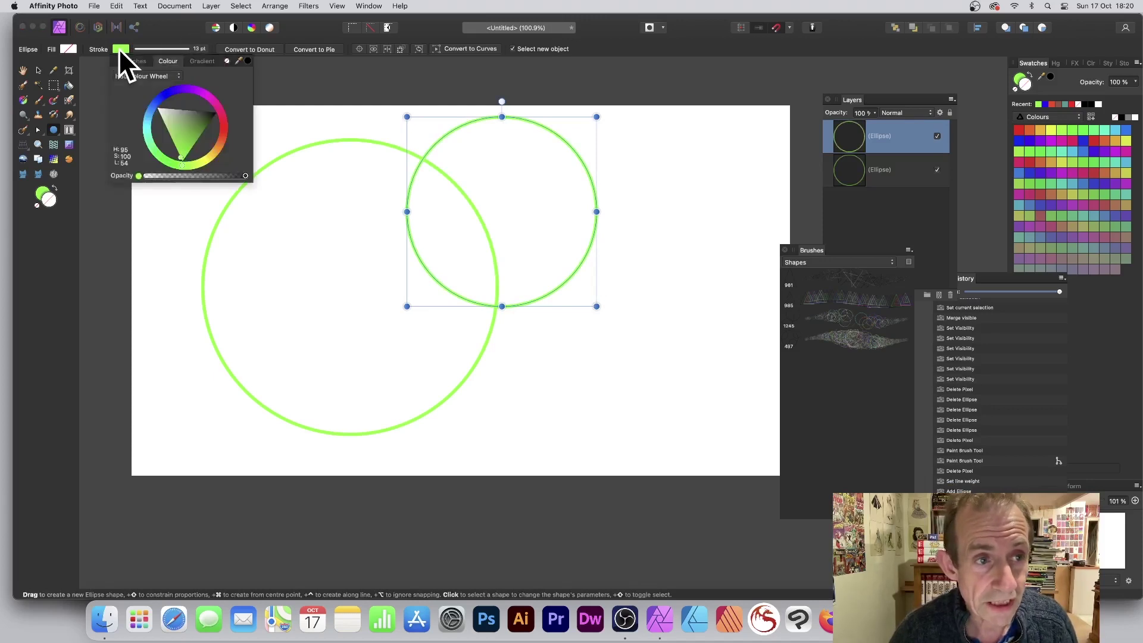
click(224, 130)
click(201, 130)
drag(201, 130, 222, 131)
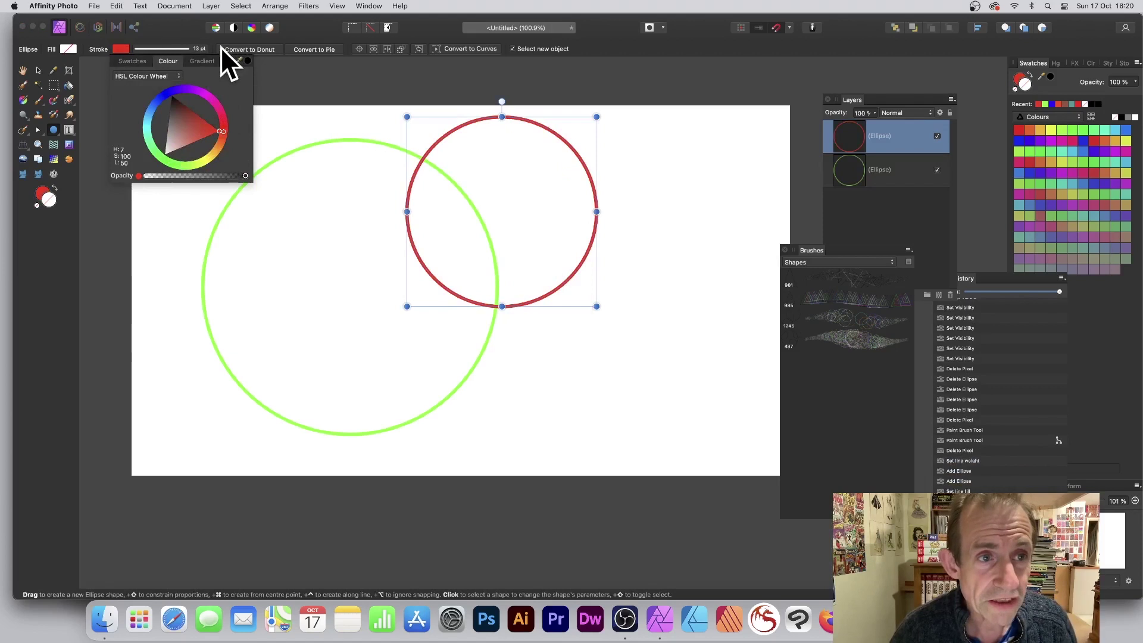
click(199, 49)
drag(162, 81, 155, 80)
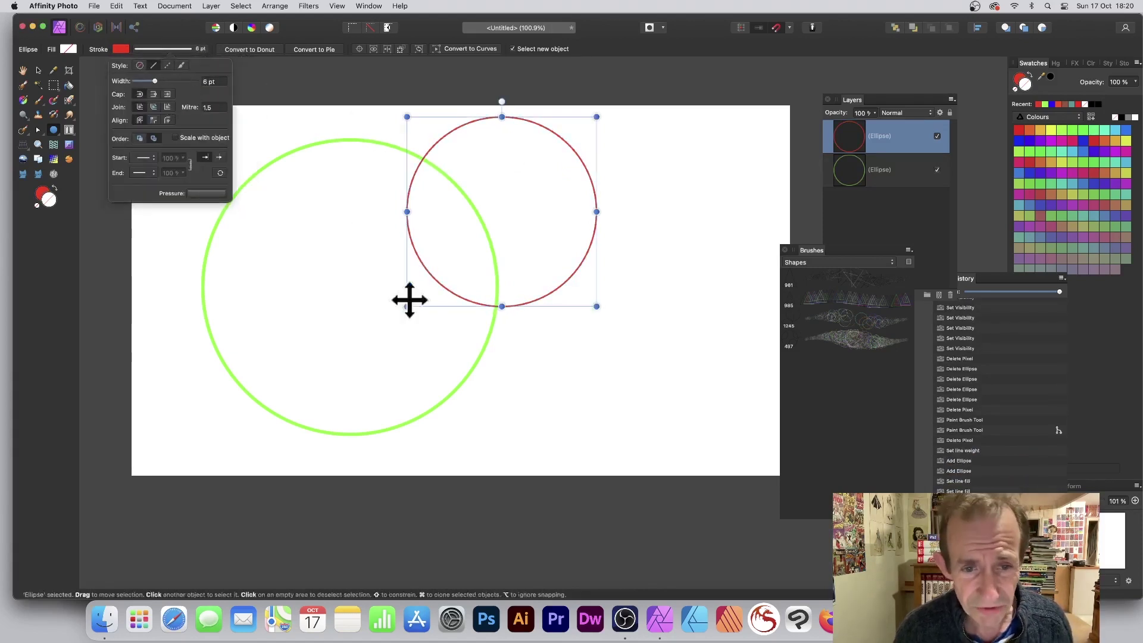
Draw a third circle below the red one with a blue outline, then deselect it.
mouse_move(364, 234)
mouse_down()
mouse_move(559, 408)
mouse_move(566, 435)
mouse_up()
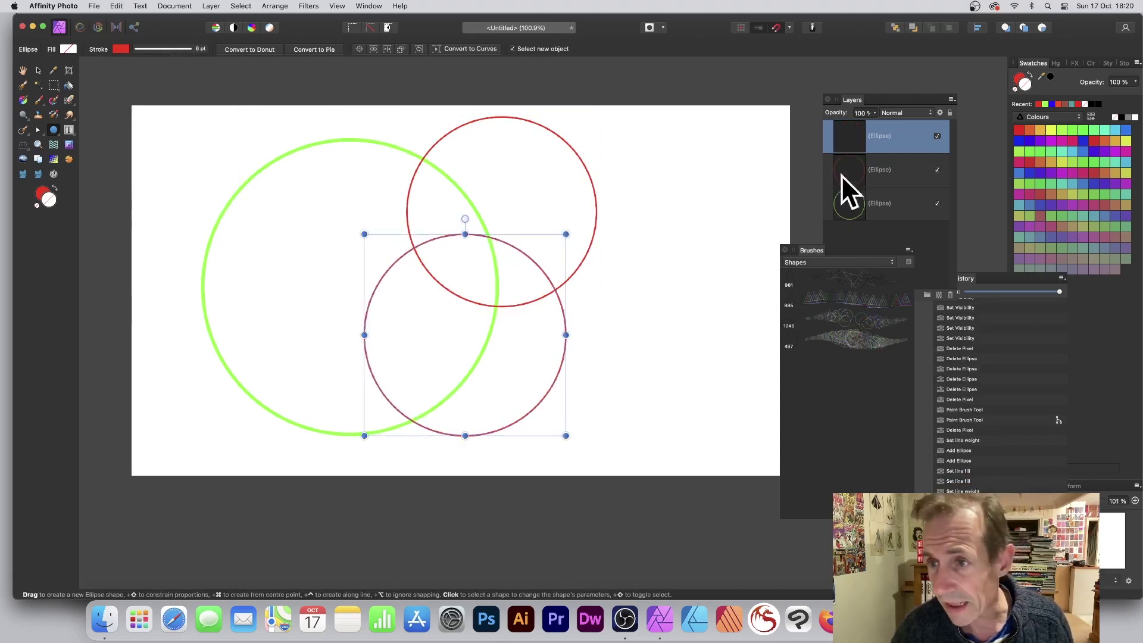
click(121, 49)
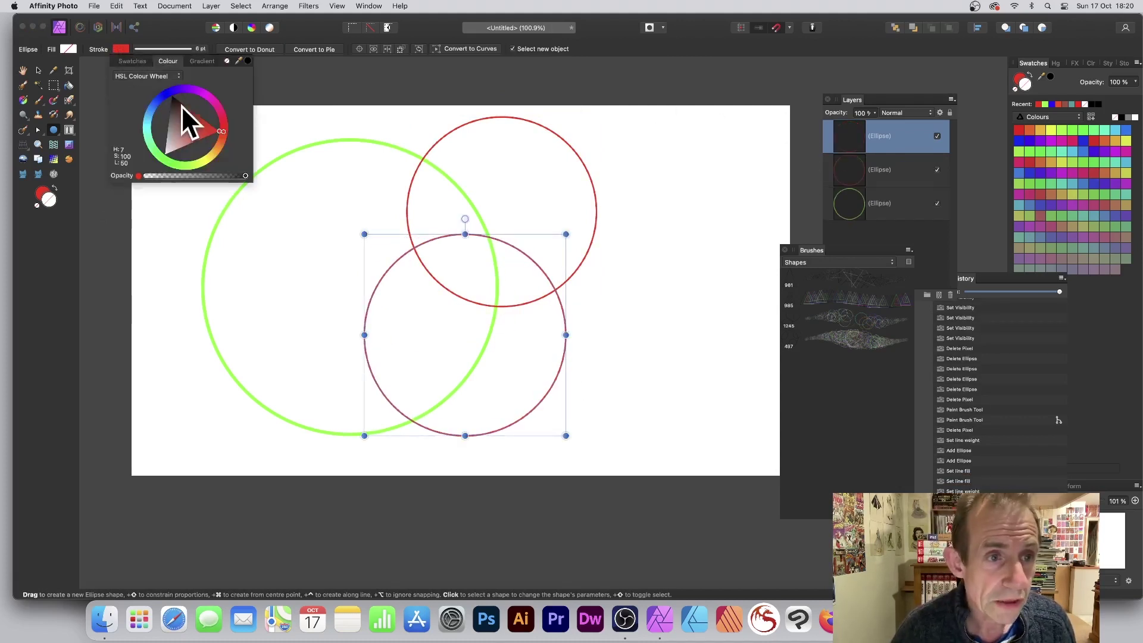
click(166, 95)
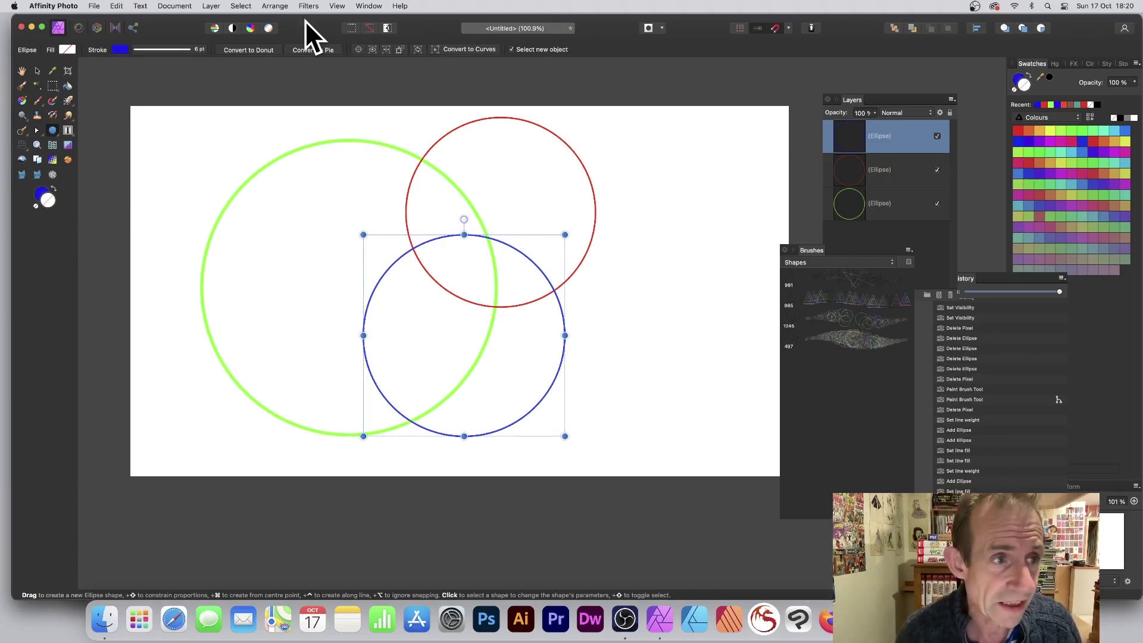
click(37, 70)
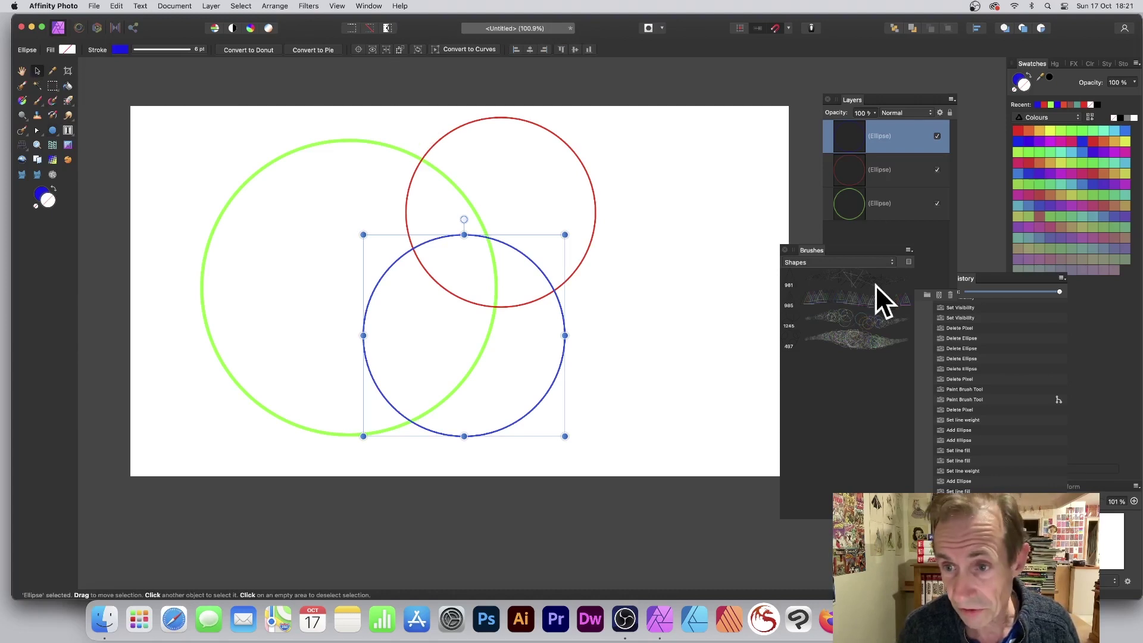
click(855, 238)
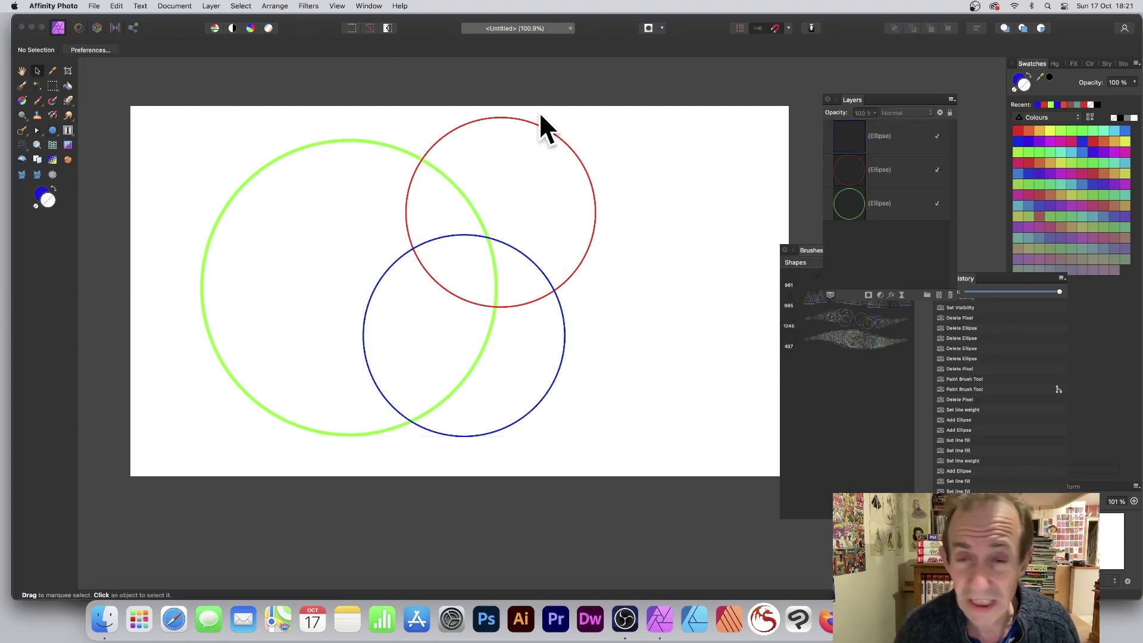
Merge Visible into one pixel layer and hide the three original Ellipse layers.
click(211, 8)
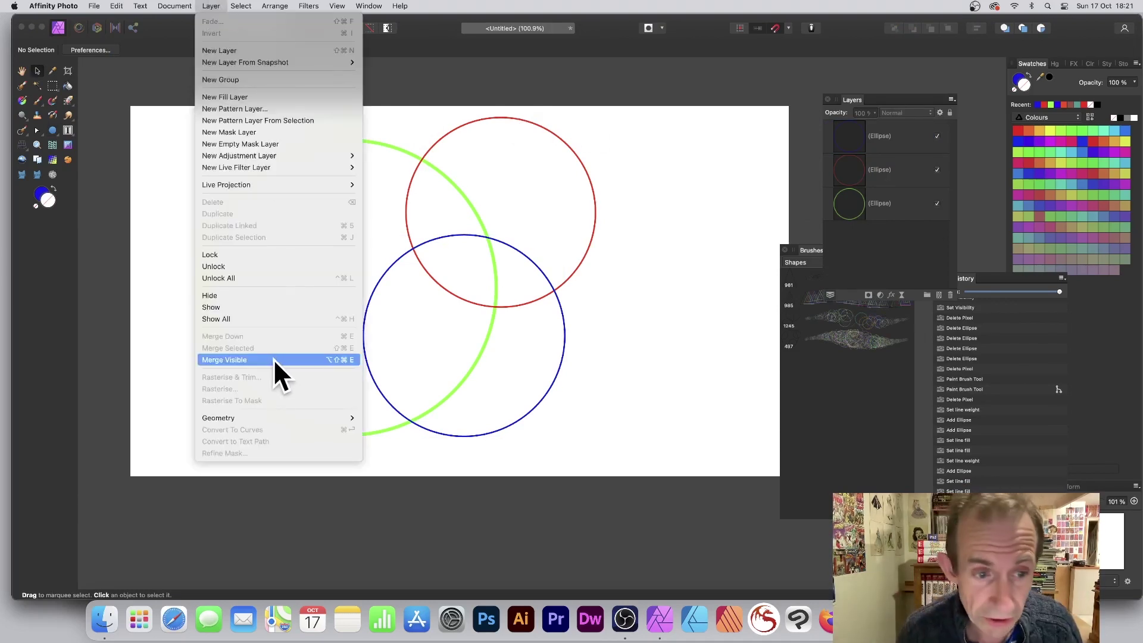
click(303, 360)
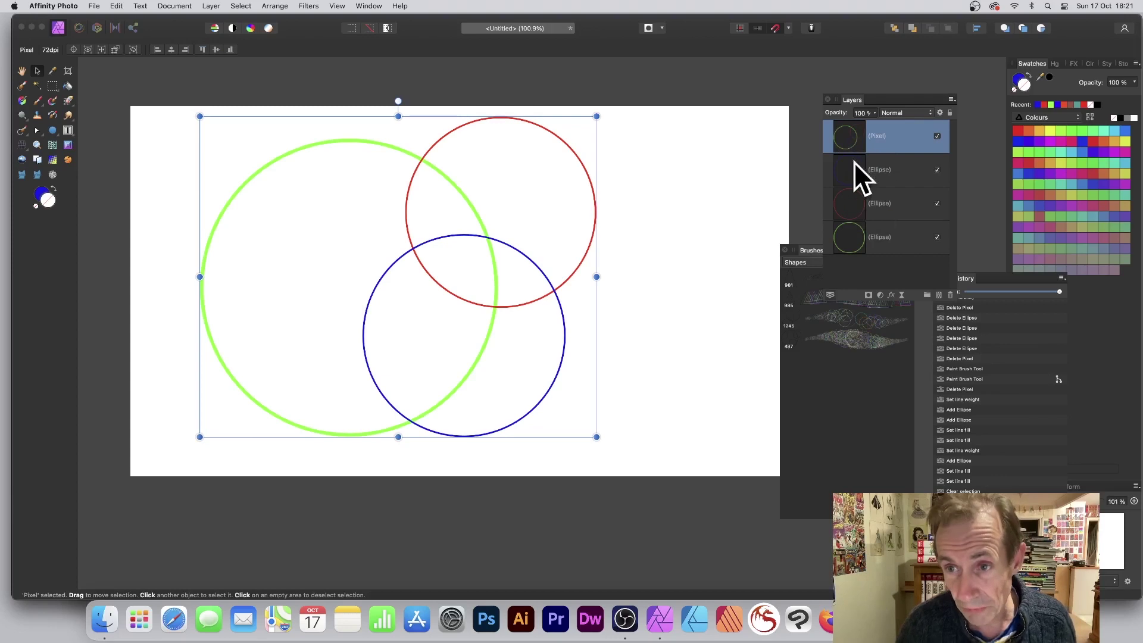
click(939, 170)
click(939, 204)
click(937, 237)
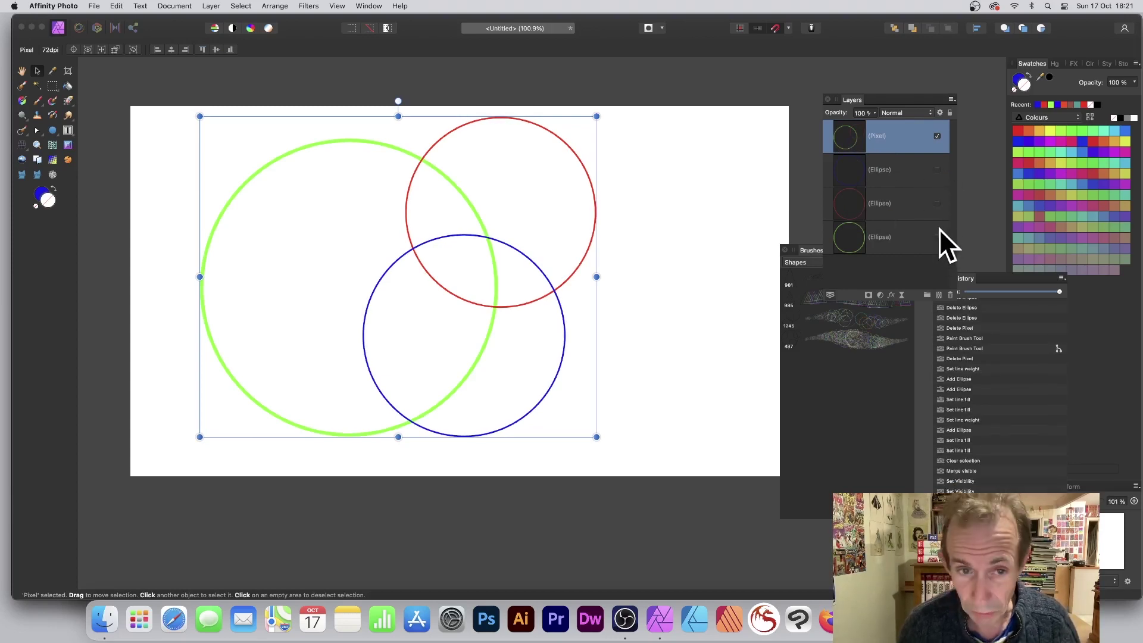
drag(814, 248, 678, 105)
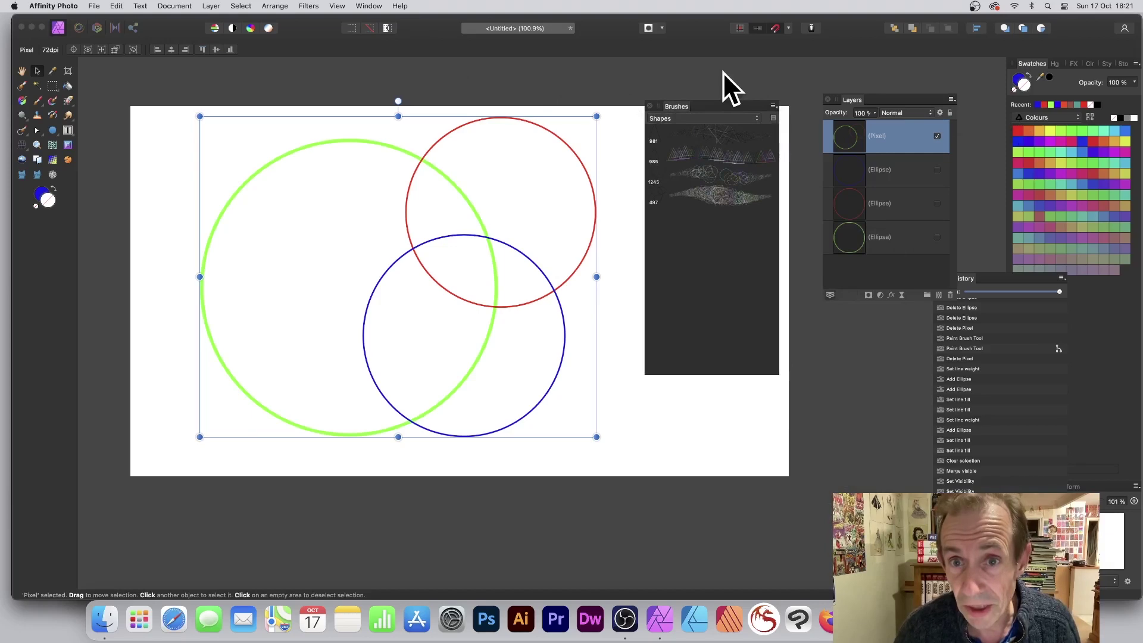
Create a new image brush from the merged circles, then delete the pixel and Ellipse layers.
click(773, 106)
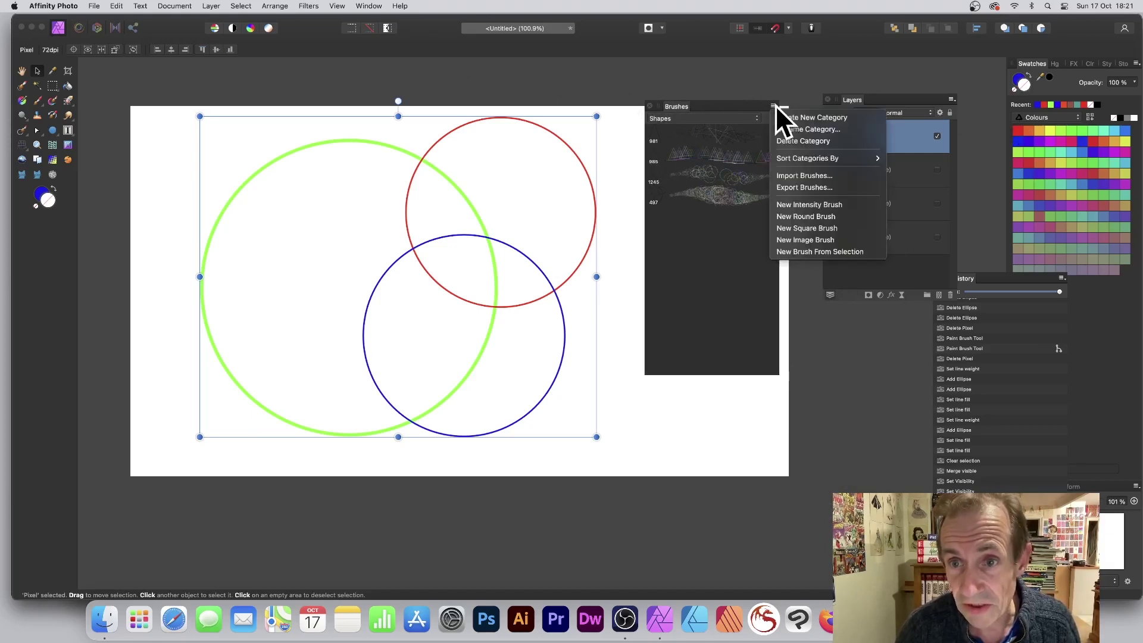
click(824, 251)
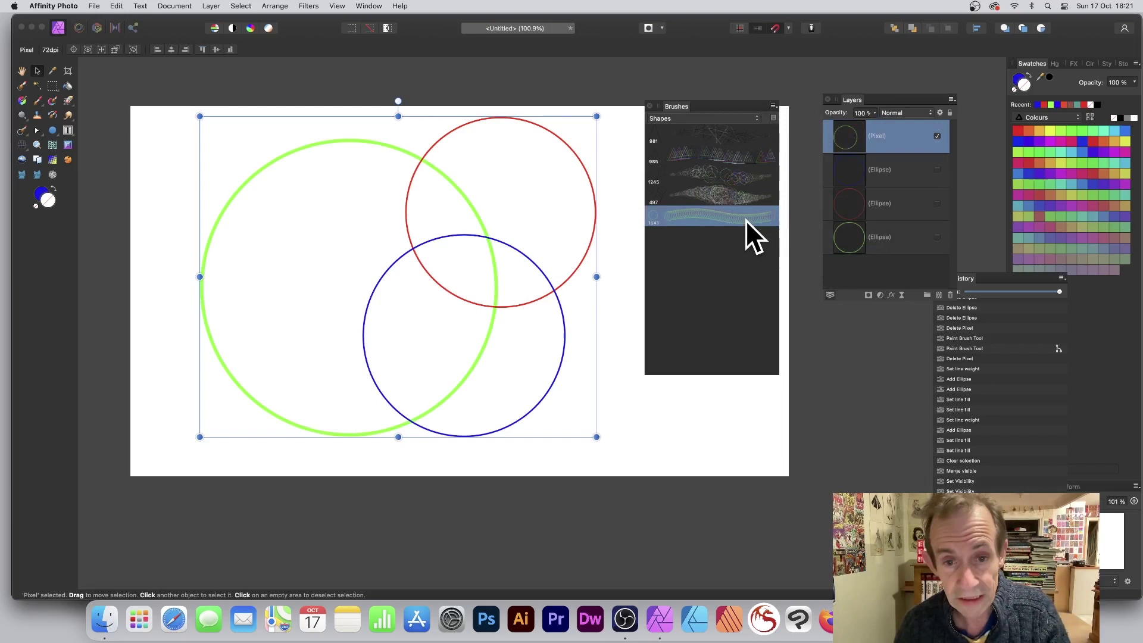
key(Delete)
click(37, 70)
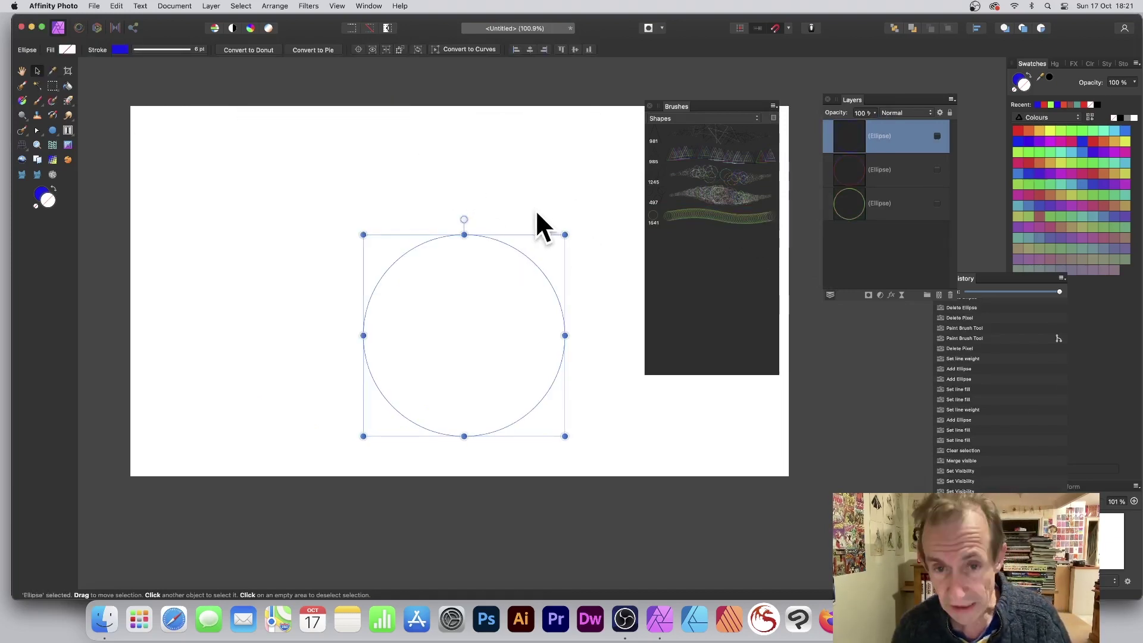
shift+click(884, 203)
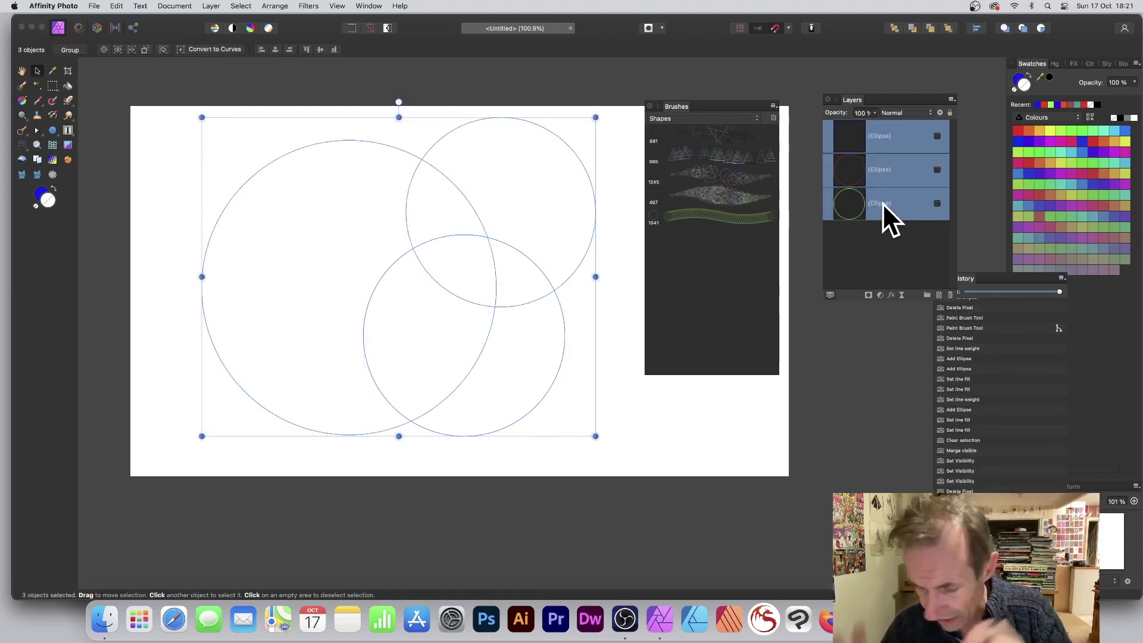
key(Delete)
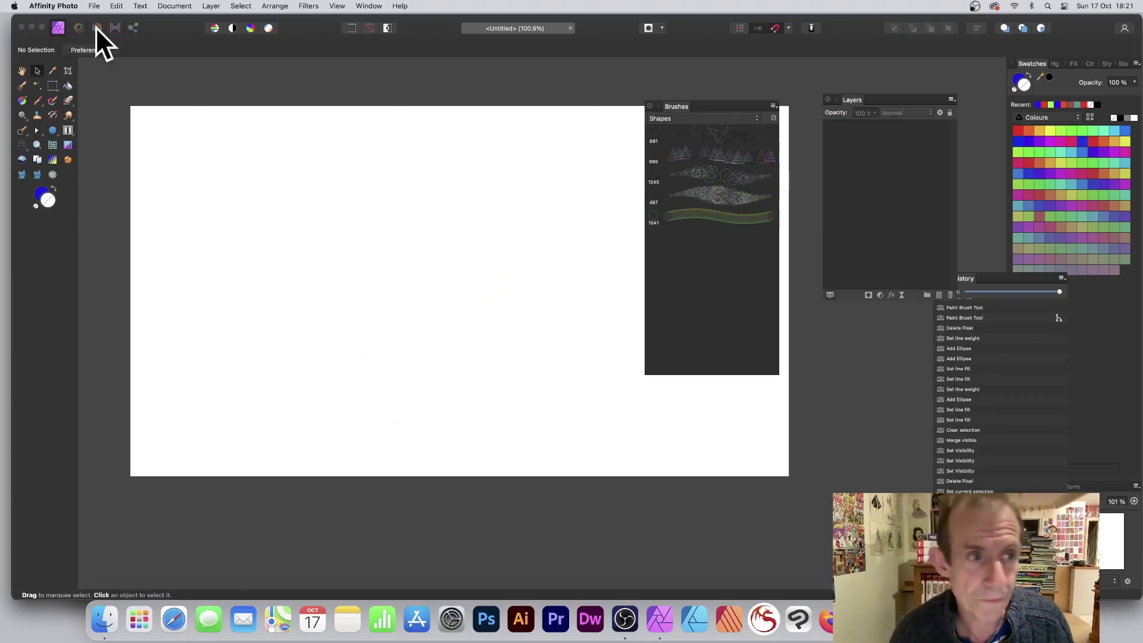
click(36, 100)
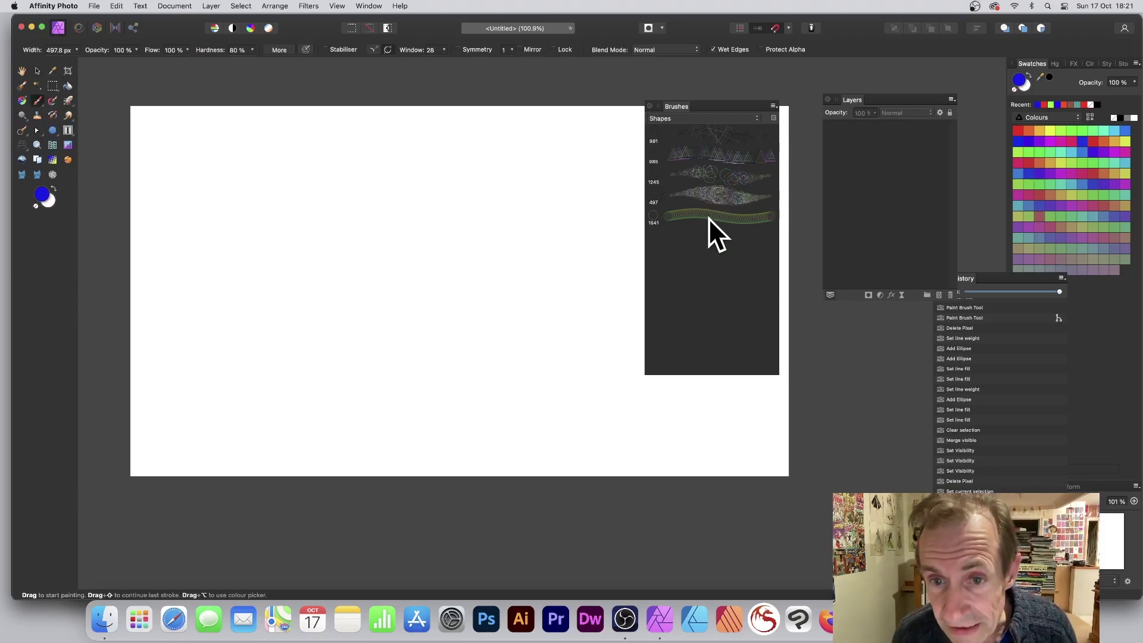
Paint two test strokes of green, red and blue rings with the new brush, then undo.
click(693, 218)
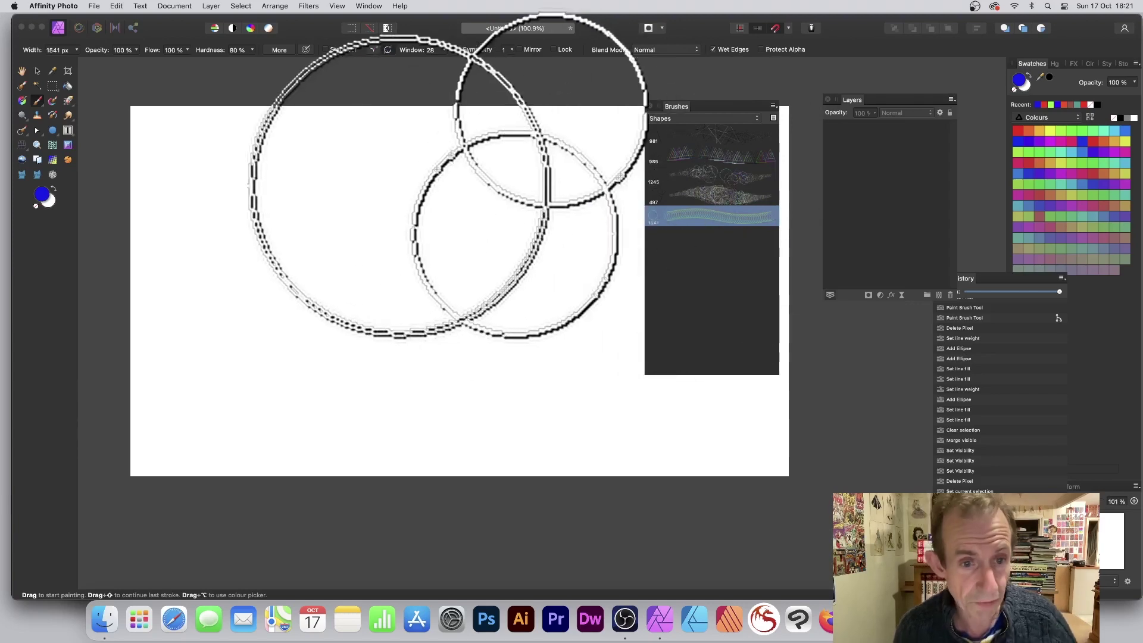
mouse_move(235, 205)
mouse_down()
mouse_move(331, 191)
mouse_move(458, 256)
mouse_move(613, 382)
mouse_move(261, 442)
mouse_up()
mouse_move(358, 452)
mouse_down()
mouse_move(387, 215)
mouse_move(789, 268)
mouse_move(321, 410)
mouse_move(489, 191)
mouse_move(477, 387)
mouse_move(333, 197)
mouse_move(655, 298)
mouse_move(671, 232)
mouse_move(627, 214)
mouse_up()
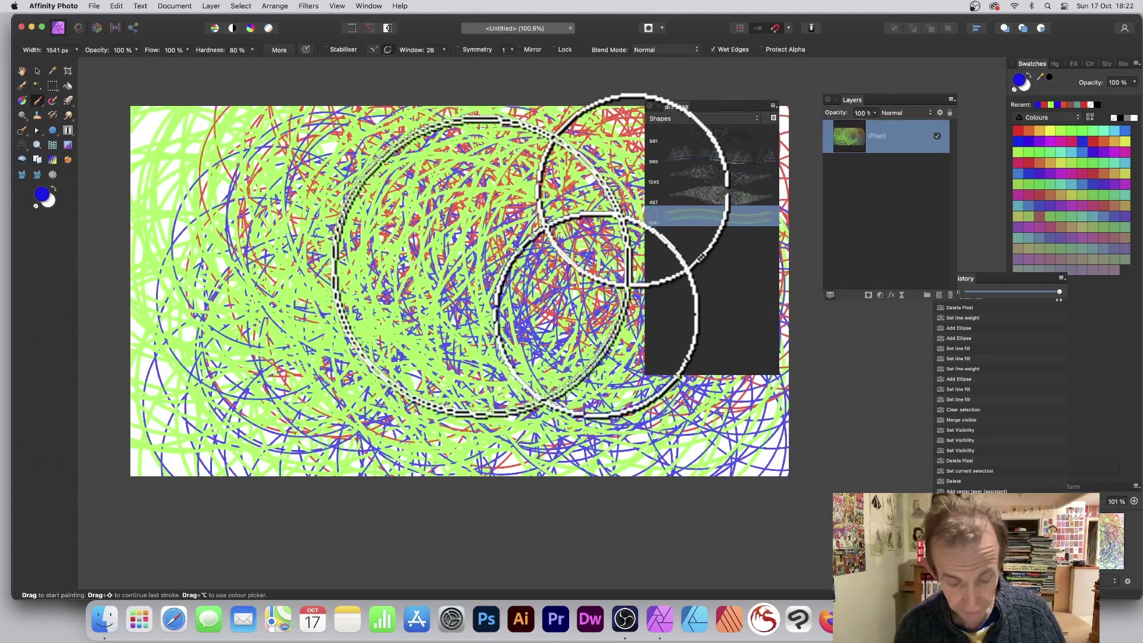
key(super+z)
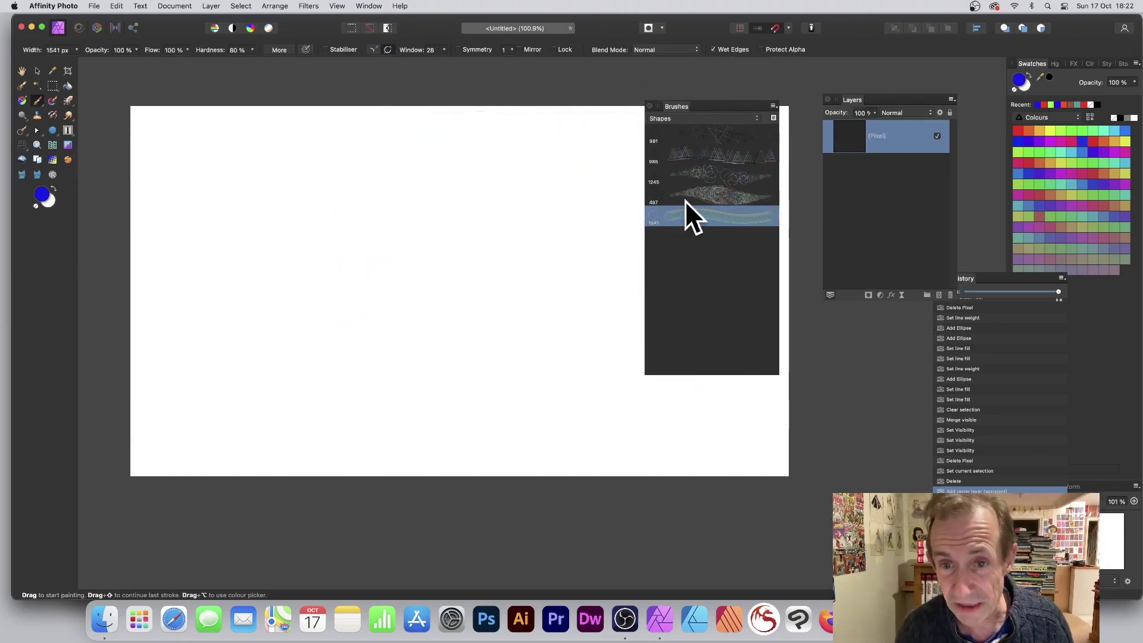
Set the circles brush to 886.4 px size, 8% spacing and 82% size jitter.
double_click(705, 212)
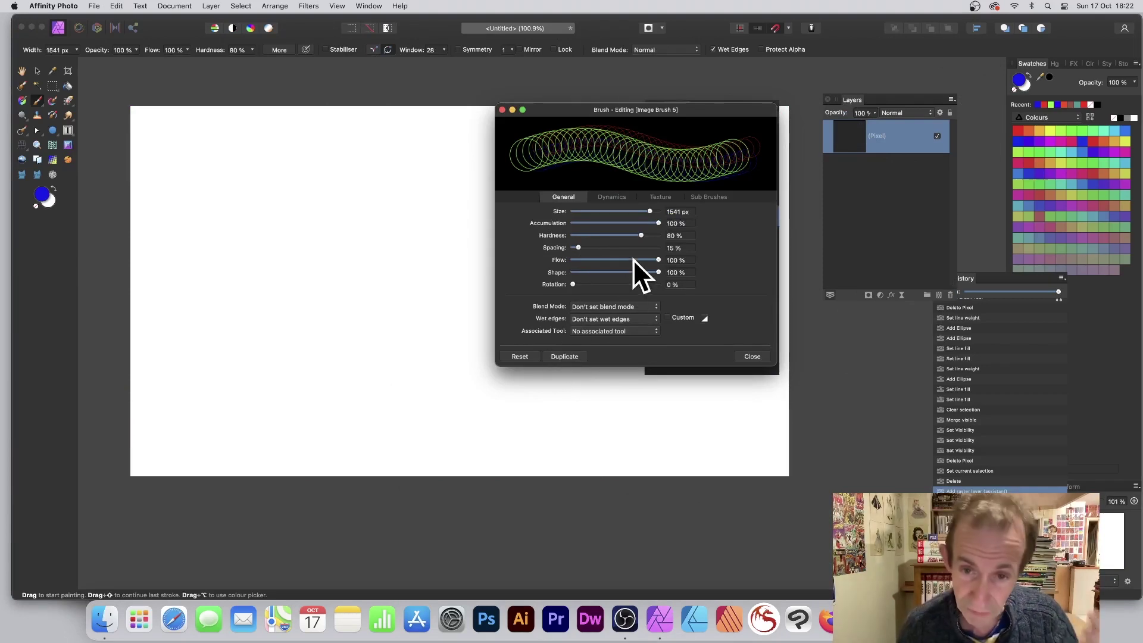
mouse_move(649, 214)
mouse_down()
mouse_move(621, 209)
mouse_move(637, 209)
mouse_up()
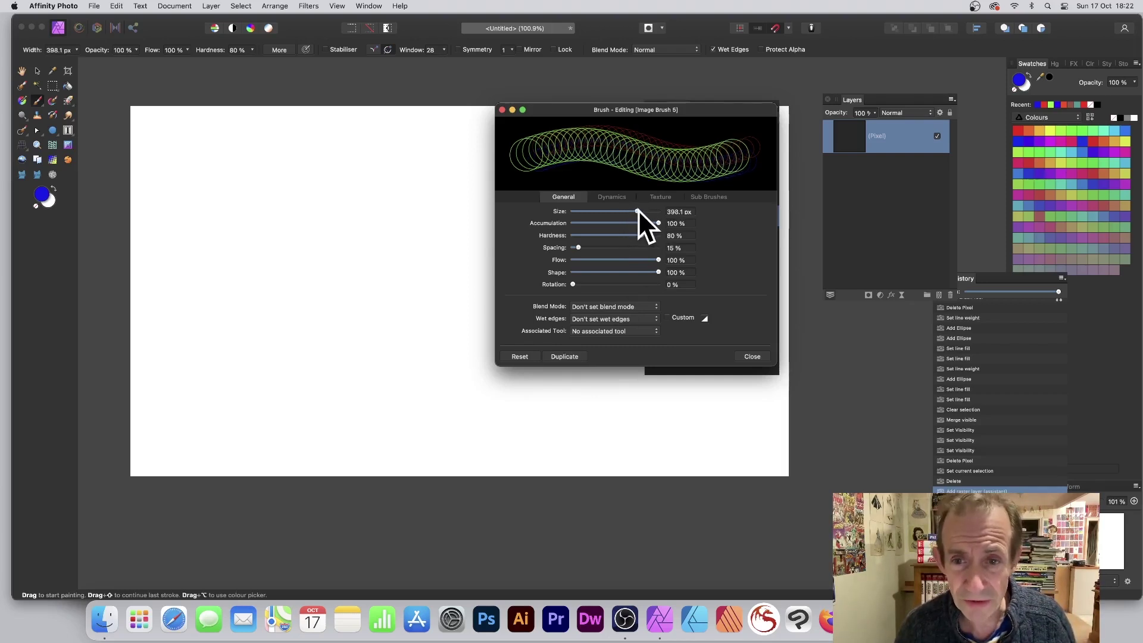
drag(577, 247, 576, 246)
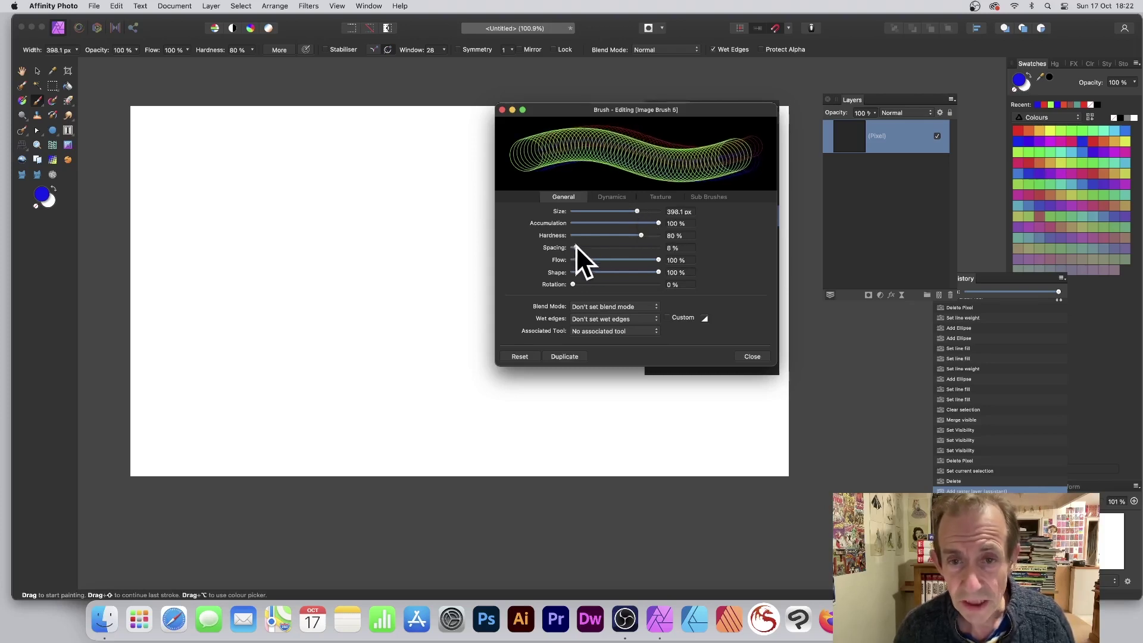
click(619, 197)
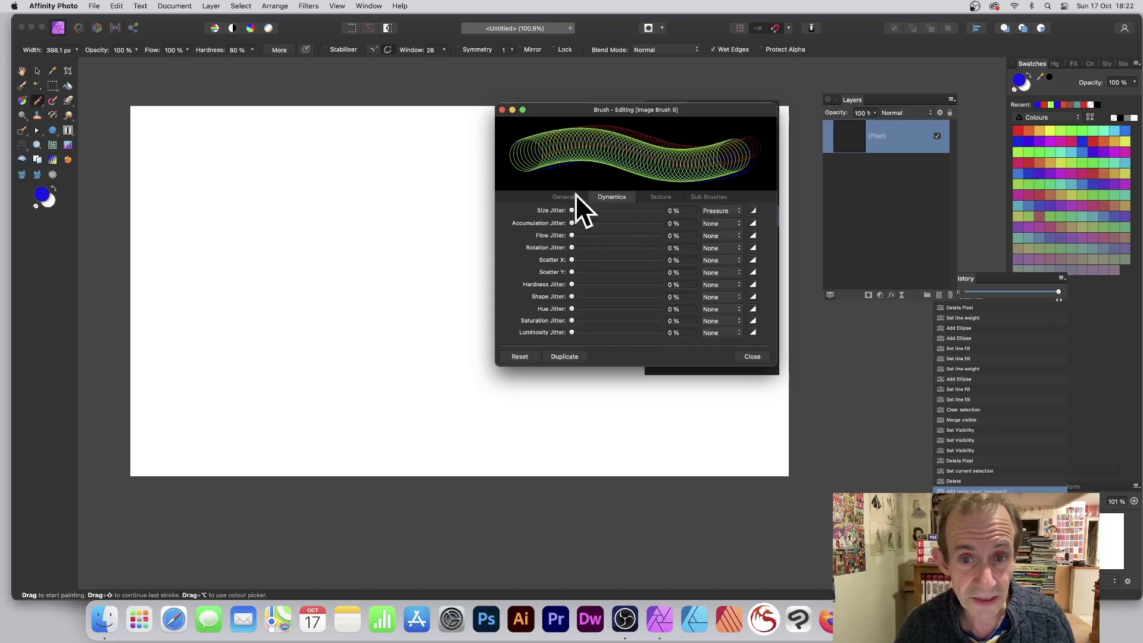
click(562, 197)
click(612, 196)
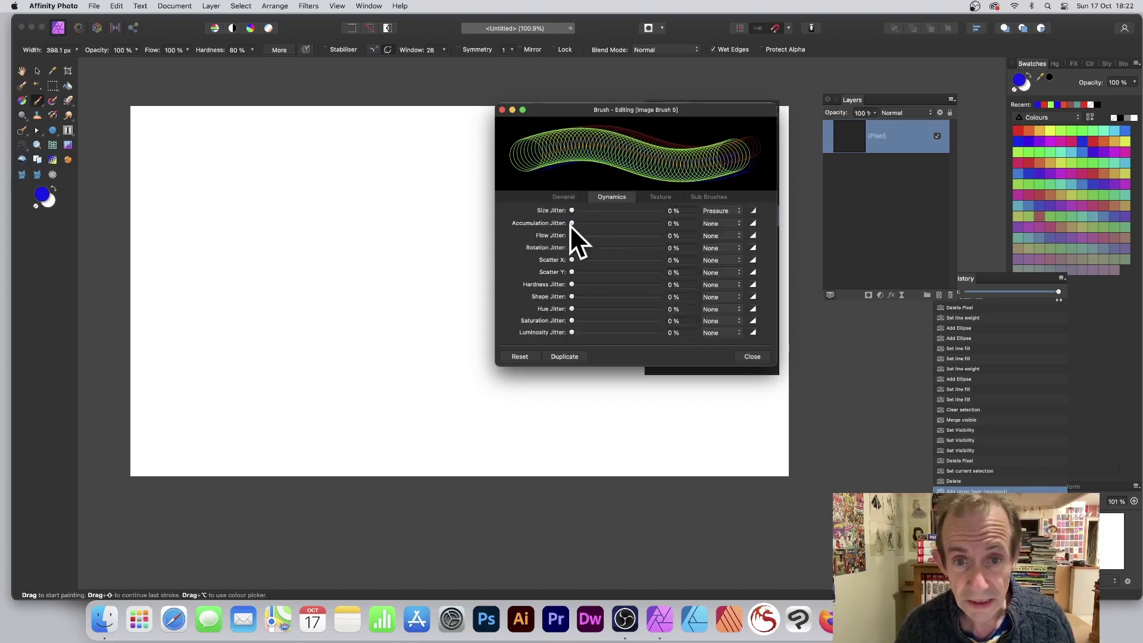
drag(582, 210, 644, 211)
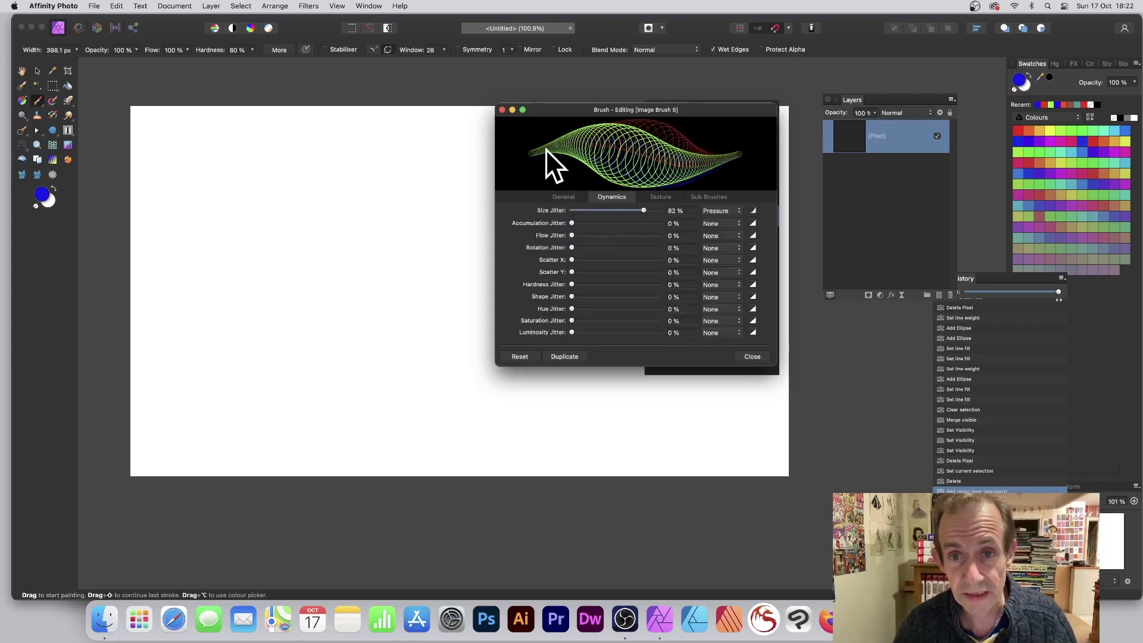
Paint a jittered test stroke, then undo the strokes to clear the canvas.
mouse_move(179, 188)
mouse_down()
mouse_move(256, 173)
mouse_move(242, 204)
mouse_move(301, 191)
mouse_move(421, 224)
mouse_move(443, 244)
mouse_up()
key(ctrl+z)
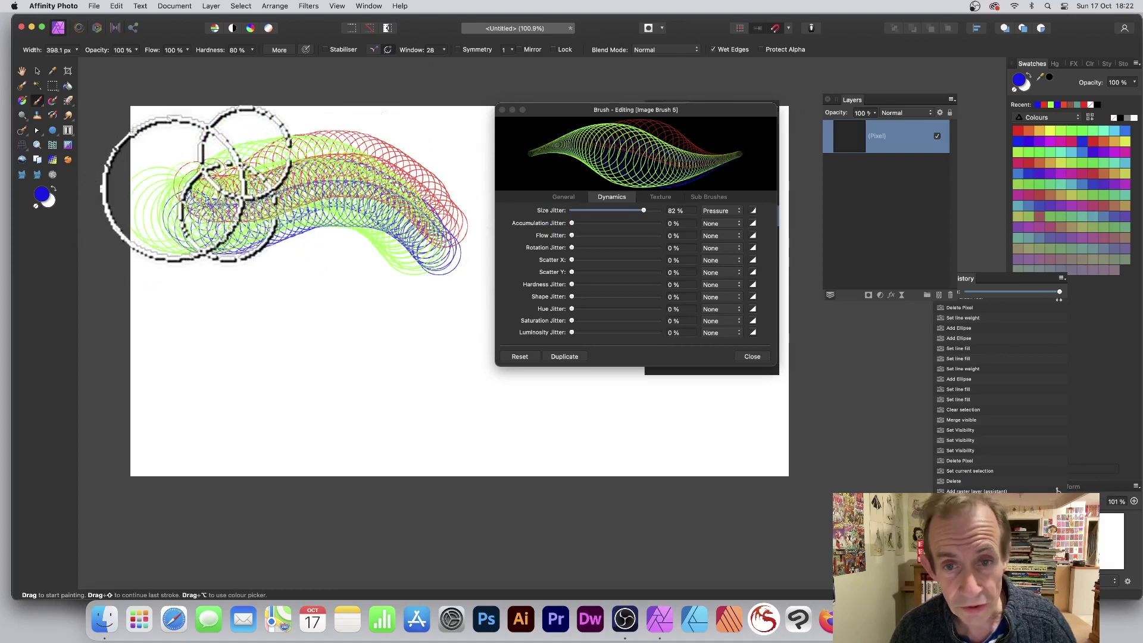
key(ctrl+z)
key(super+z)
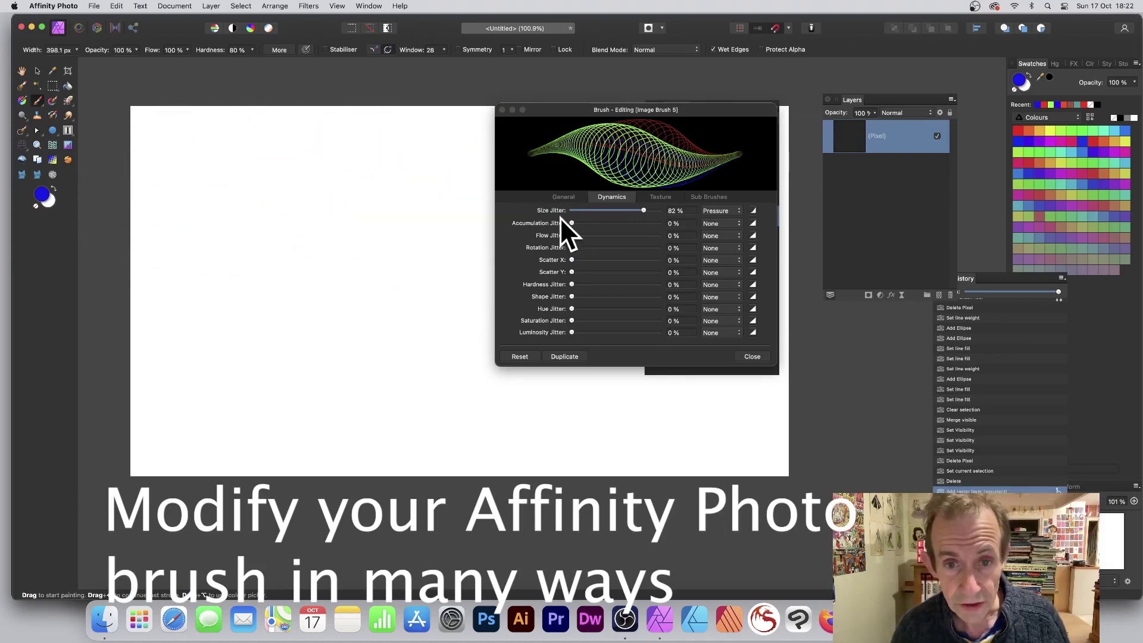
Reduce the brush spacing to 3%, testing it with a stroke that is then undone.
click(563, 197)
drag(575, 249, 573, 248)
mouse_move(202, 155)
mouse_down()
mouse_move(256, 173)
mouse_move(446, 286)
mouse_move(224, 357)
mouse_move(350, 230)
mouse_move(721, 389)
mouse_up()
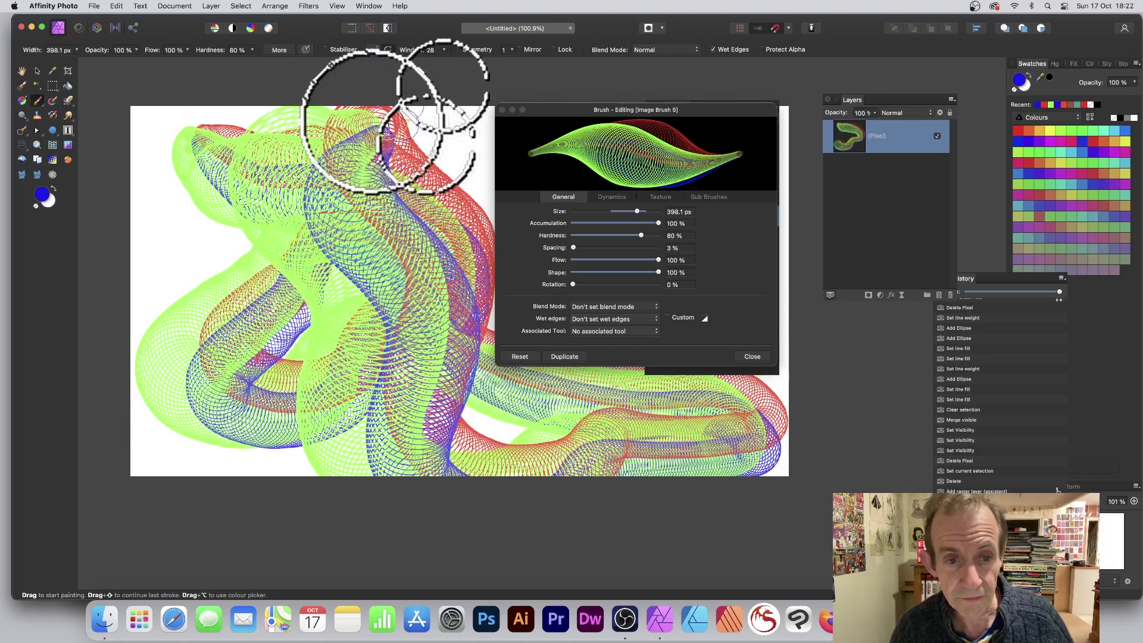
key(super+z)
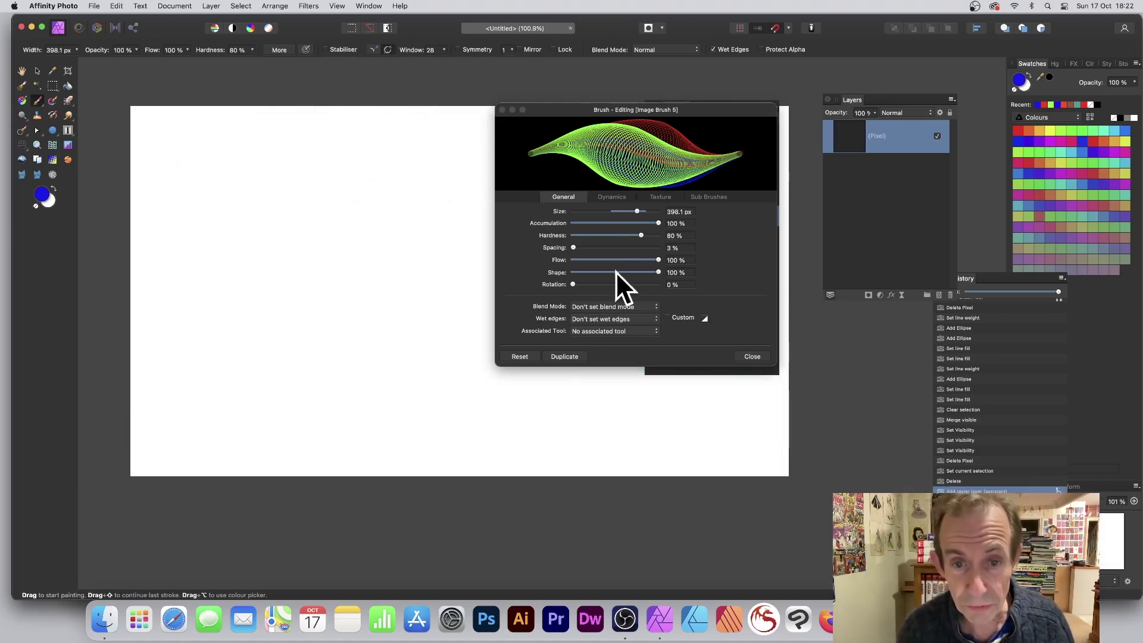
Set random jitter: rotation 100%, hue 91%, saturation 96%, luminosity 100%, then paint a cluster.
click(611, 197)
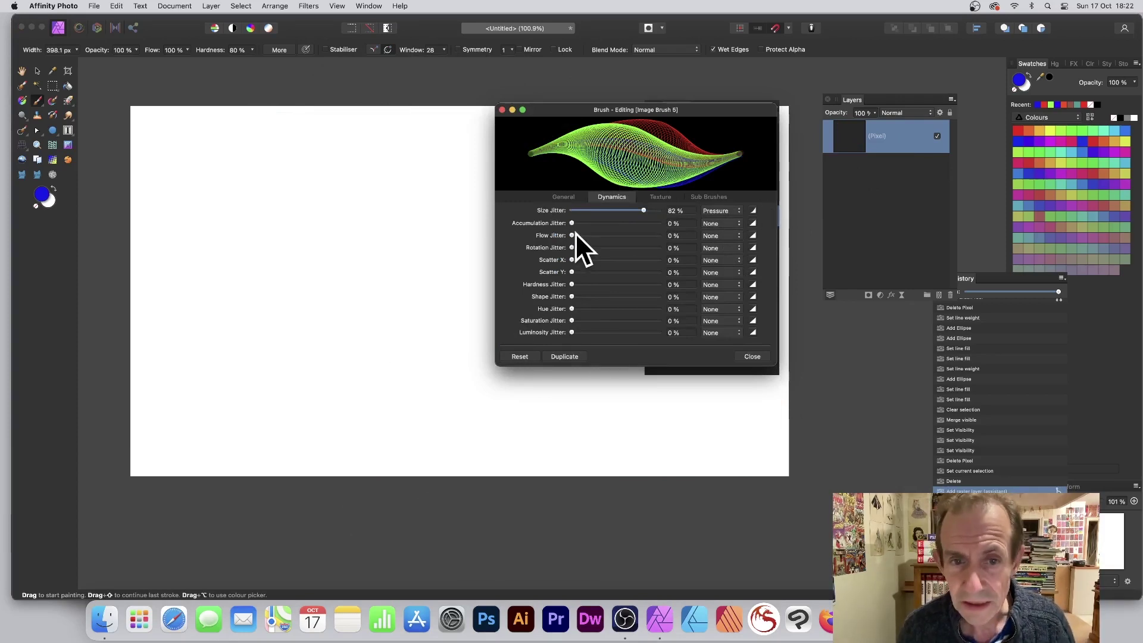
drag(574, 245, 672, 256)
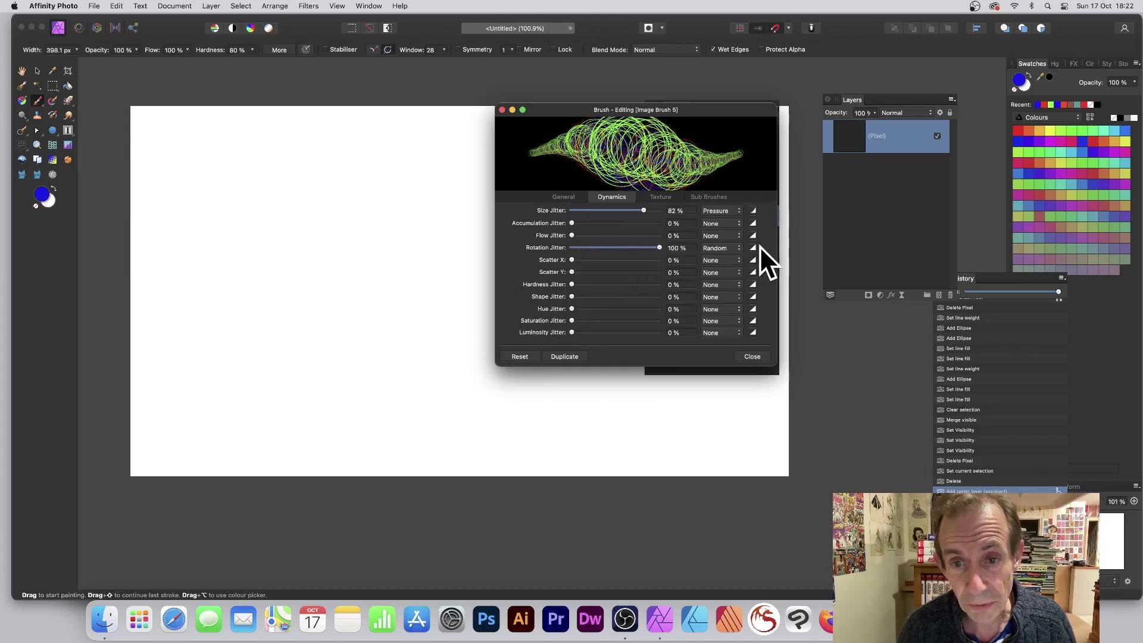
mouse_move(573, 309)
mouse_down()
mouse_move(651, 308)
mouse_move(660, 332)
mouse_up()
drag(608, 112, 686, 104)
mouse_move(221, 172)
mouse_down()
mouse_move(327, 168)
mouse_move(362, 194)
mouse_move(475, 201)
mouse_move(509, 249)
mouse_move(464, 320)
mouse_move(365, 313)
mouse_move(314, 336)
mouse_move(293, 316)
mouse_move(322, 268)
mouse_move(208, 256)
mouse_move(236, 224)
mouse_move(324, 209)
mouse_up()
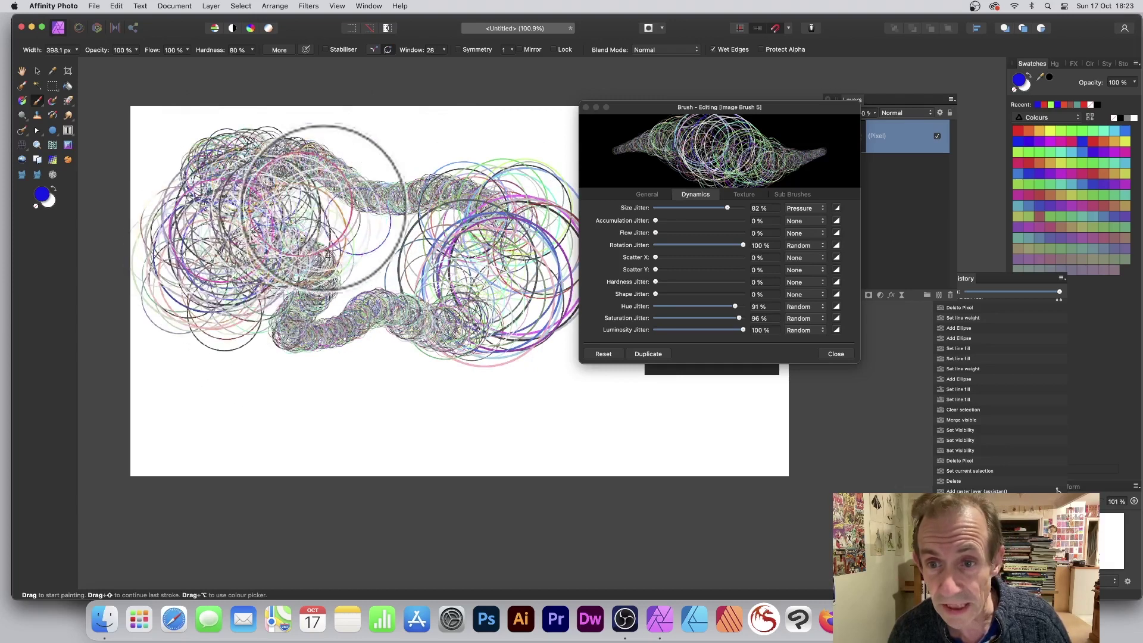
Switch the Size Jitter controller to Random, test-paint, undo, and paint one diagonal band of circles.
click(805, 207)
click(802, 199)
mouse_move(319, 316)
mouse_down()
mouse_move(417, 274)
mouse_move(523, 361)
mouse_move(234, 313)
mouse_move(357, 196)
mouse_move(226, 155)
mouse_move(506, 190)
mouse_move(459, 197)
mouse_move(470, 190)
mouse_up()
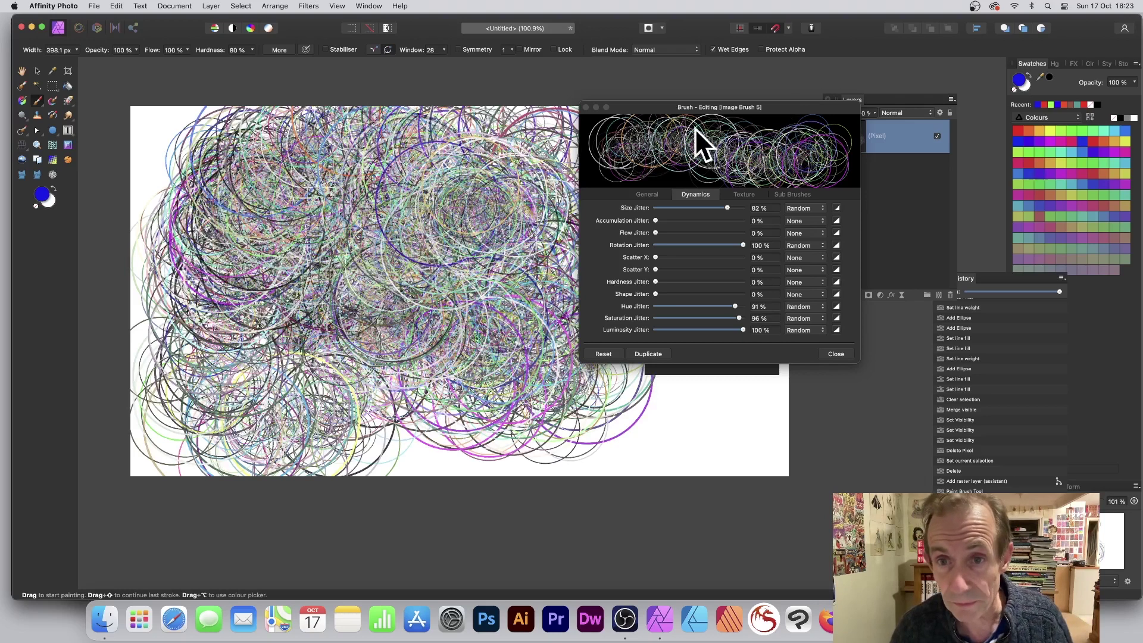
drag(698, 106, 813, 110)
mouse_move(553, 155)
mouse_down()
mouse_move(625, 183)
mouse_move(591, 231)
mouse_move(653, 288)
mouse_move(682, 453)
mouse_move(769, 424)
mouse_move(789, 443)
mouse_move(458, 450)
mouse_move(181, 391)
mouse_move(138, 217)
mouse_move(211, 109)
mouse_move(345, 96)
mouse_move(531, 144)
mouse_up()
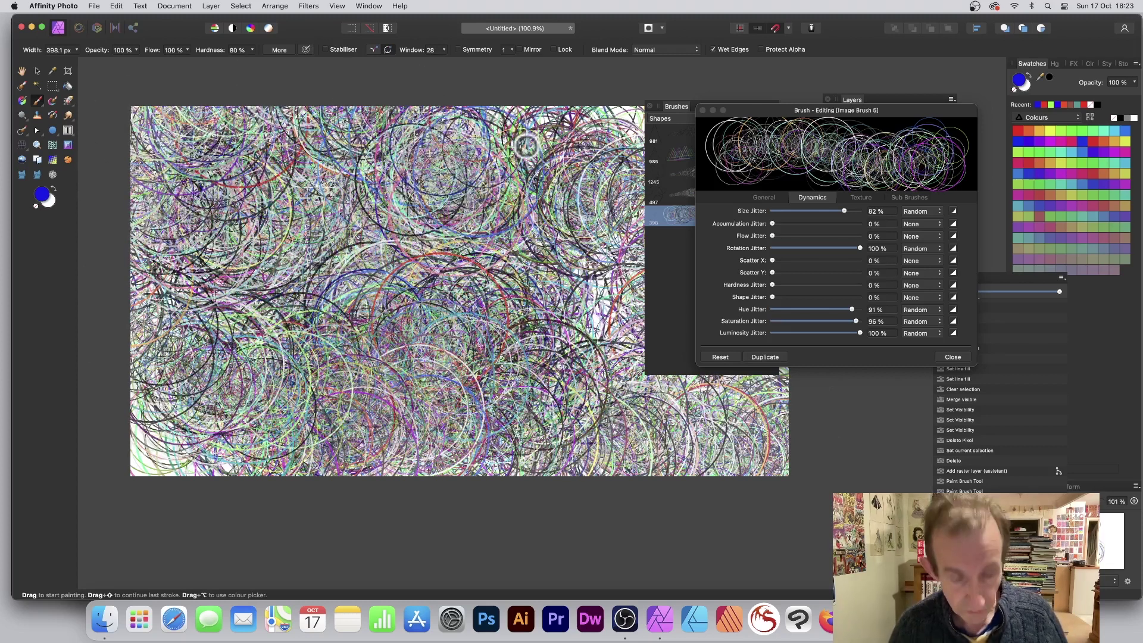
key(super+z)
key(super+z)
key(super+z)
mouse_move(115, 140)
mouse_down()
mouse_move(480, 263)
mouse_move(556, 302)
mouse_move(357, 262)
mouse_move(550, 310)
mouse_move(380, 275)
mouse_move(461, 215)
mouse_up()
Set brush spacing to 1% and paint a denser stroke of tightly packed rings.
click(764, 197)
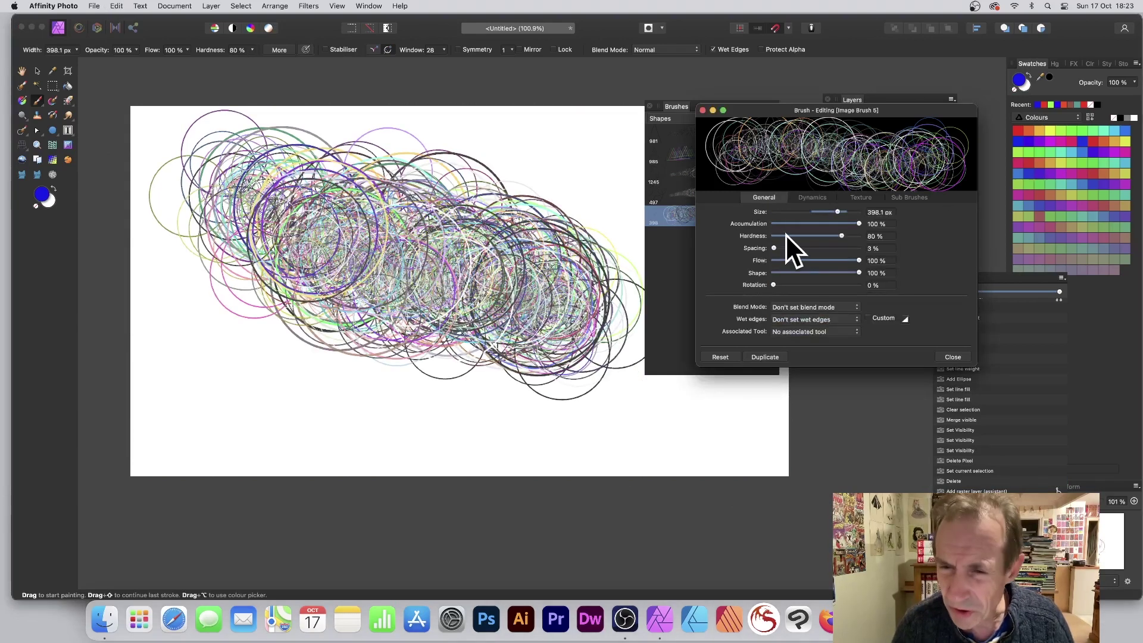
drag(774, 248, 770, 249)
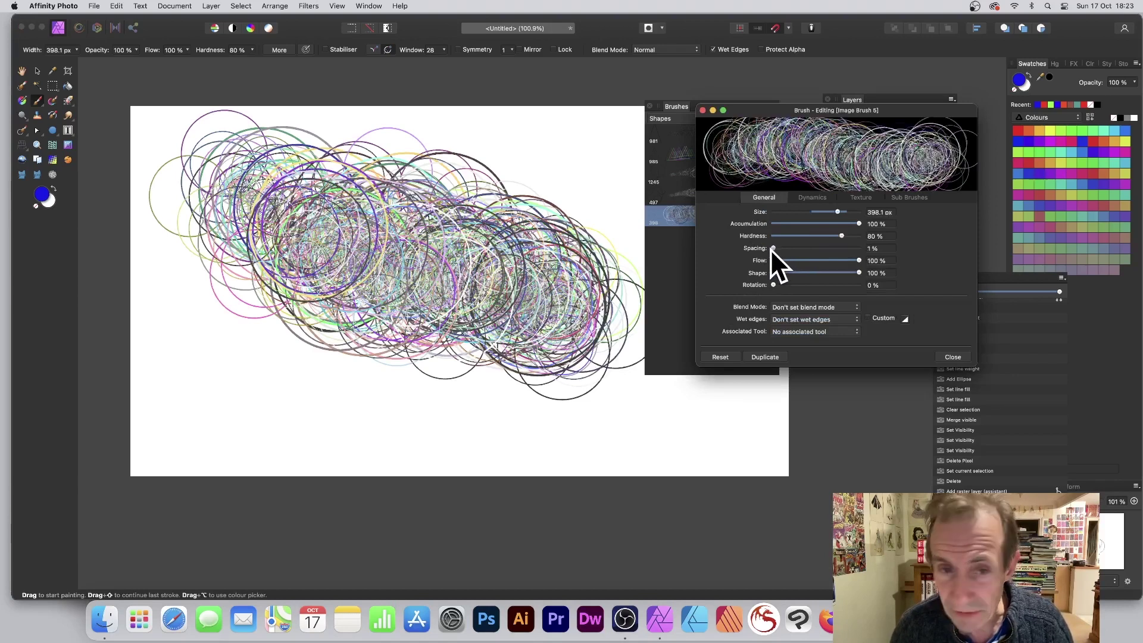
mouse_move(304, 243)
mouse_down()
mouse_move(529, 309)
mouse_move(297, 258)
mouse_move(446, 270)
mouse_move(495, 287)
mouse_move(357, 262)
mouse_up()
mouse_move(830, 112)
mouse_down()
mouse_move(838, 194)
mouse_move(849, 205)
mouse_up()
drag(857, 101, 847, 99)
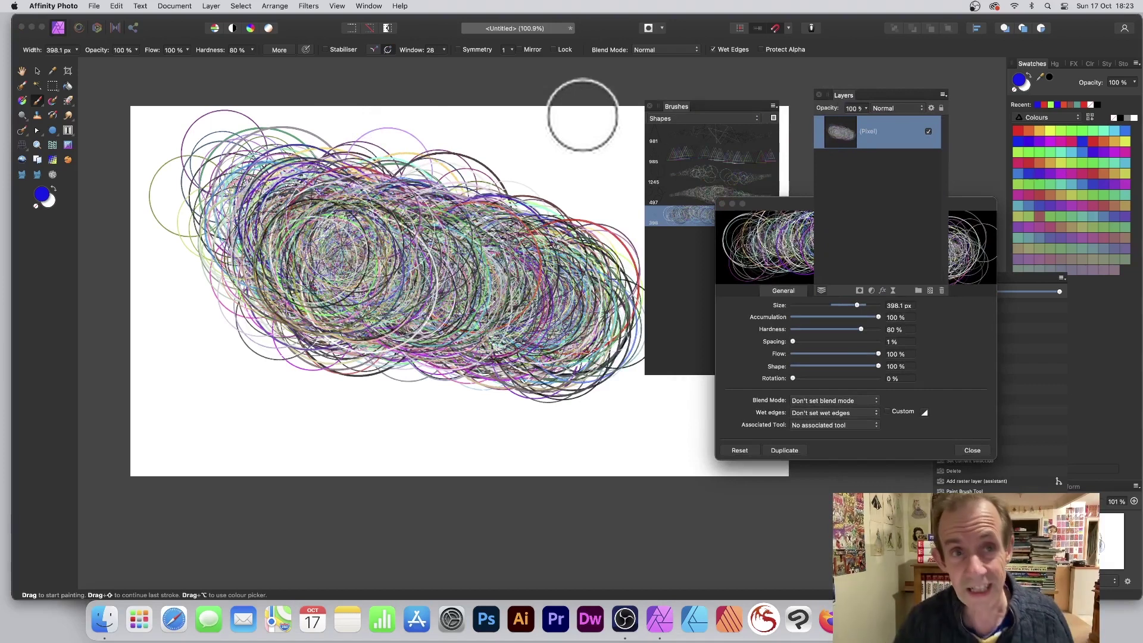
click(36, 71)
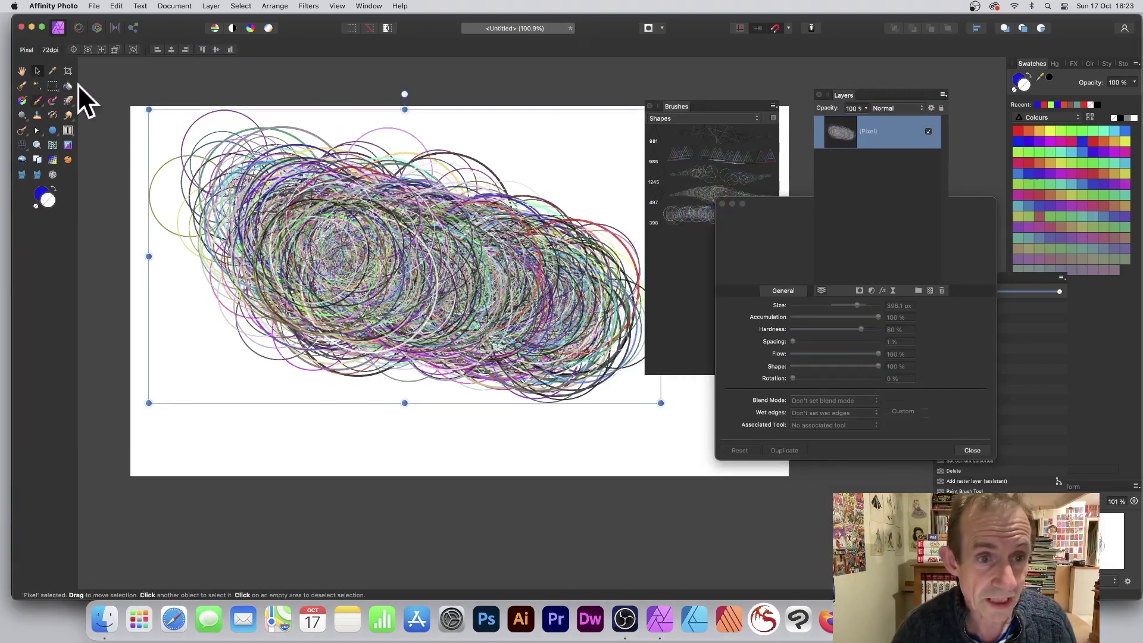
Open Filters > Distort > Deform on the painted layer with Similarity linear constraints.
click(928, 131)
click(928, 131)
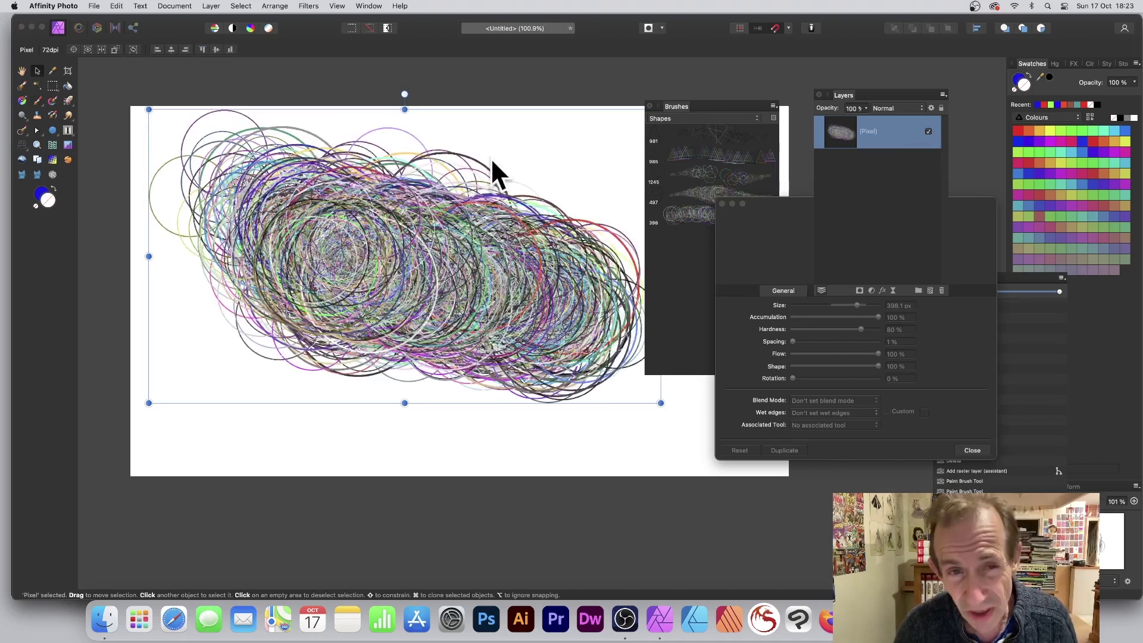
mouse_move(681, 105)
mouse_down()
mouse_move(726, 94)
mouse_move(729, 75)
mouse_up()
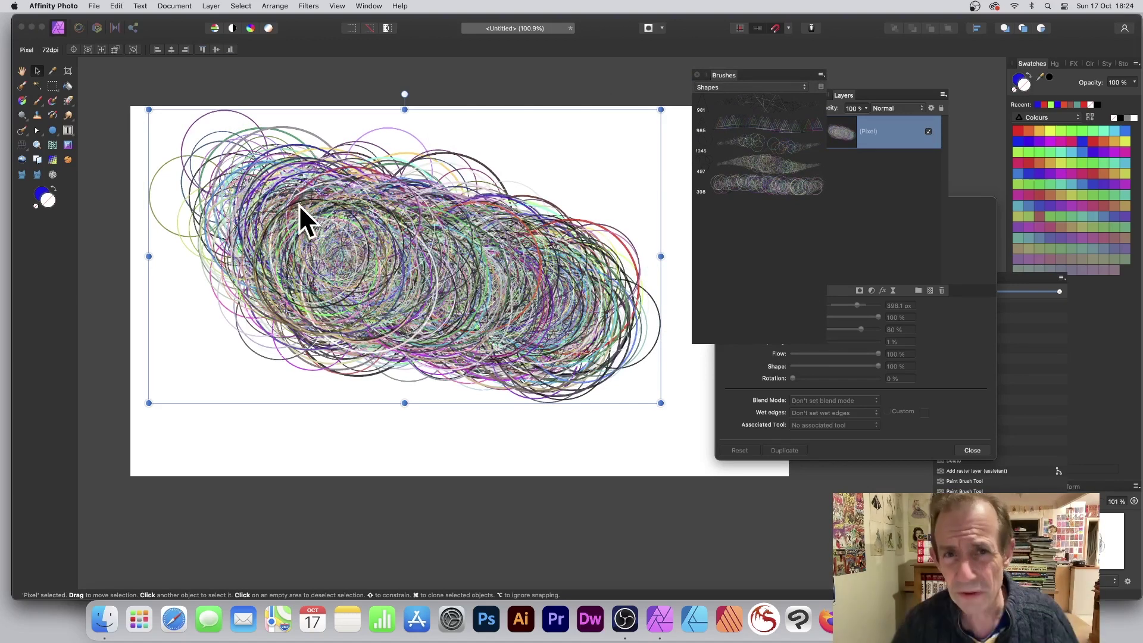
click(308, 6)
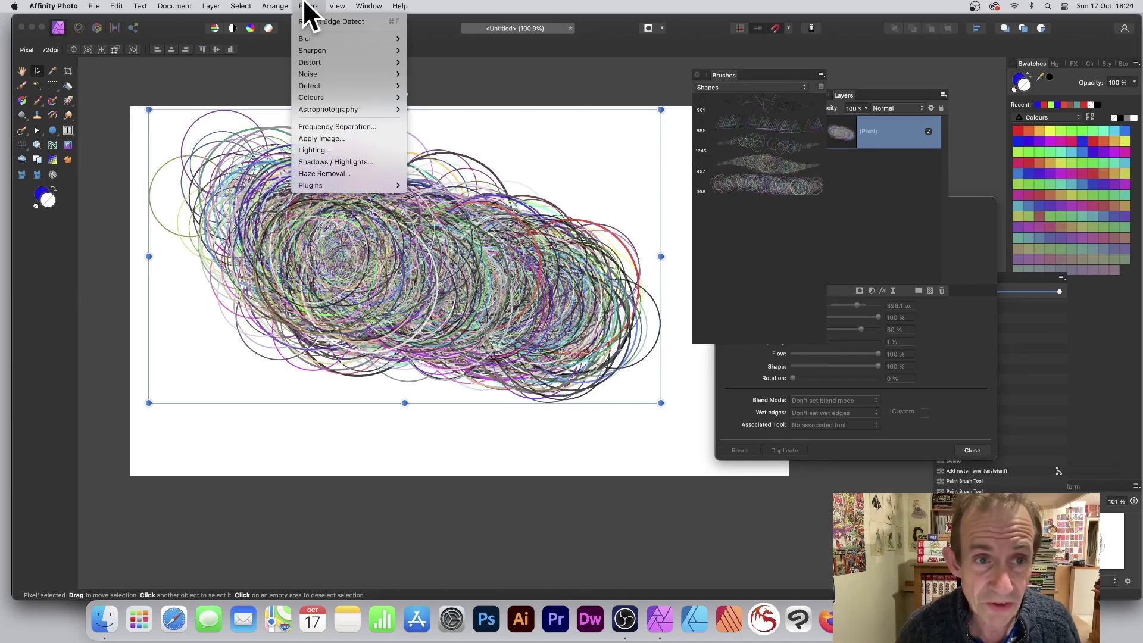
mouse_move(327, 62)
click(466, 61)
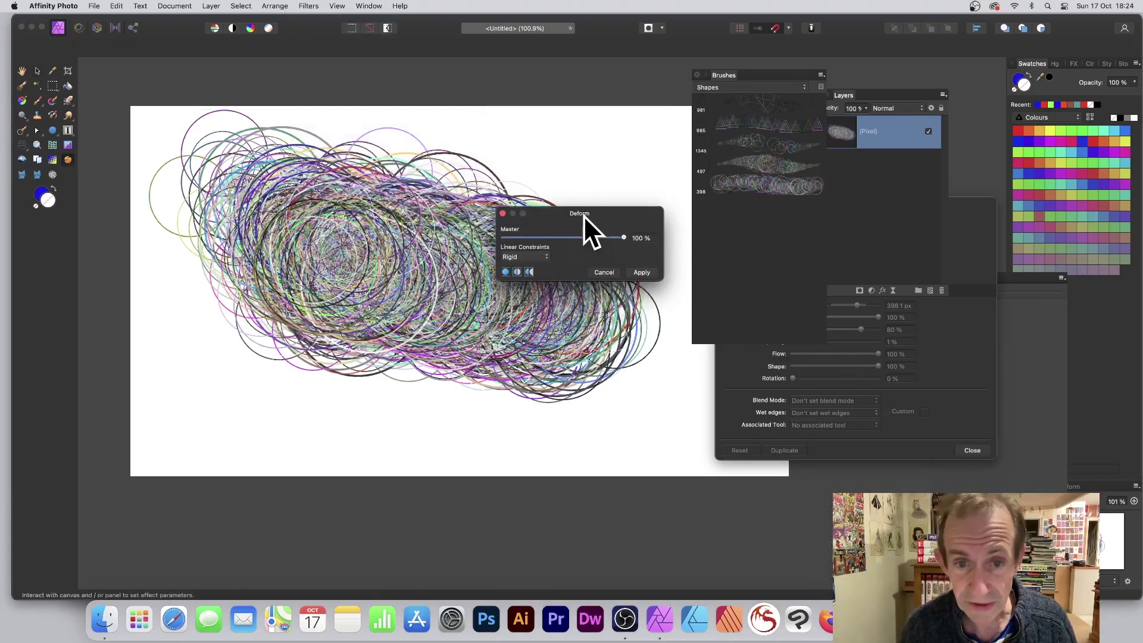
drag(583, 217, 584, 195)
click(539, 237)
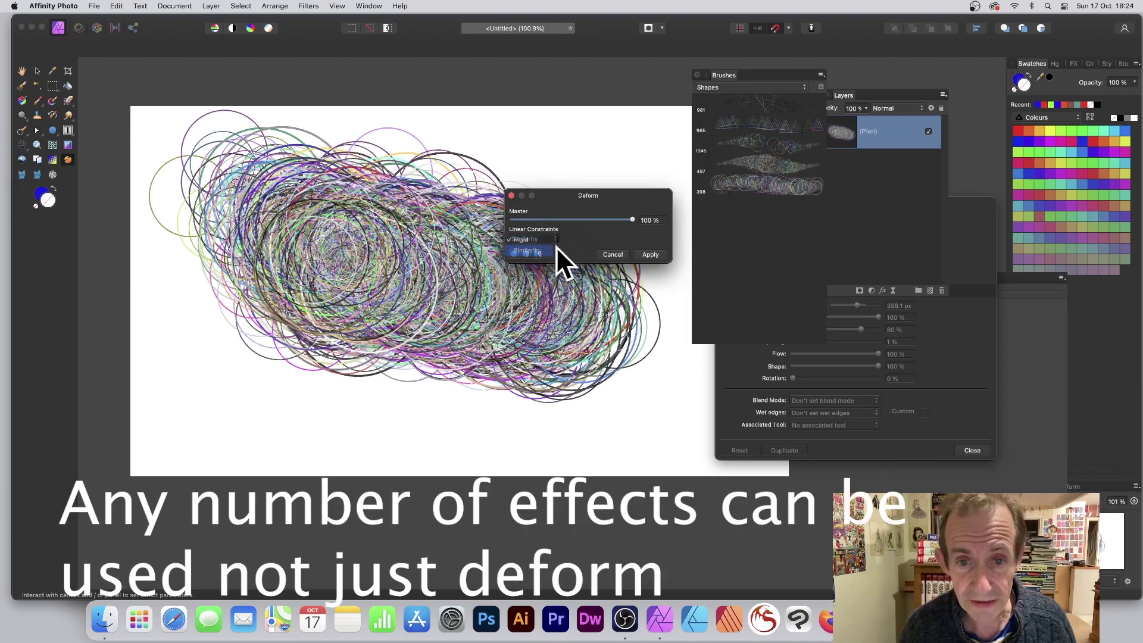
click(542, 248)
Pin four points on the ring cloud, drag them into swirls, and apply the deform.
click(327, 234)
click(481, 300)
click(608, 312)
click(425, 254)
drag(374, 205, 430, 263)
drag(224, 255, 355, 270)
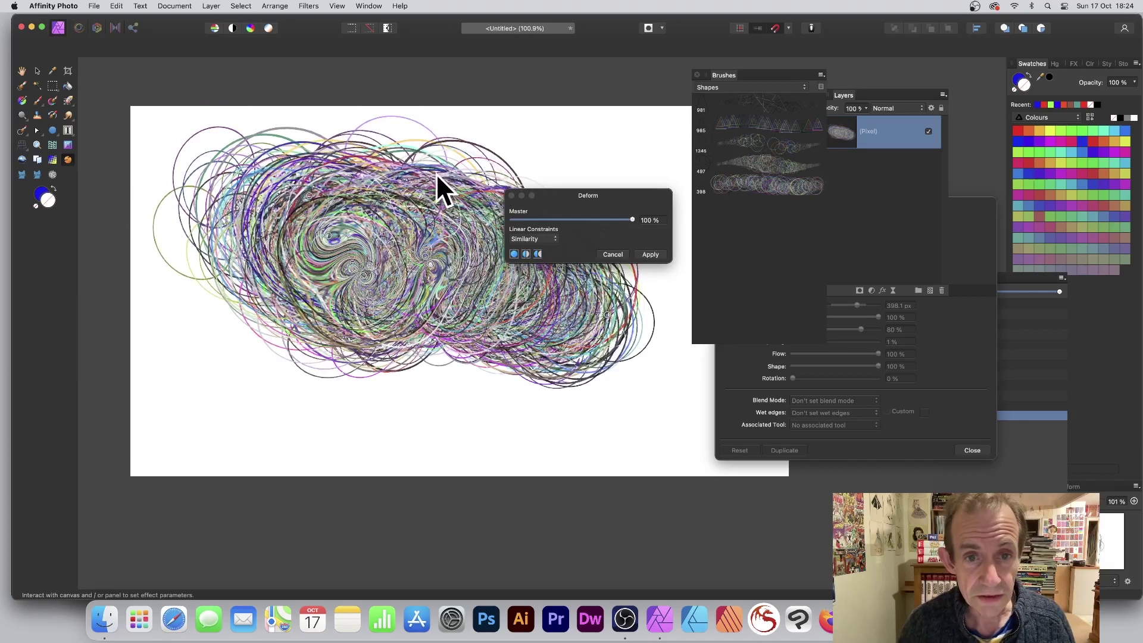
drag(437, 173, 493, 284)
drag(574, 338, 519, 308)
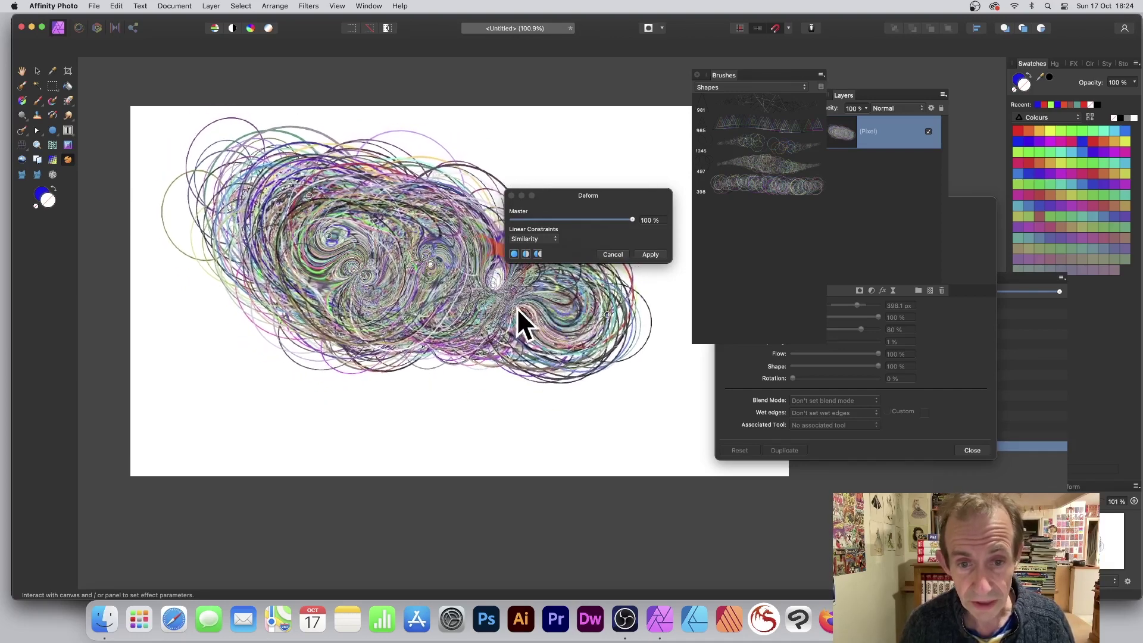
click(651, 255)
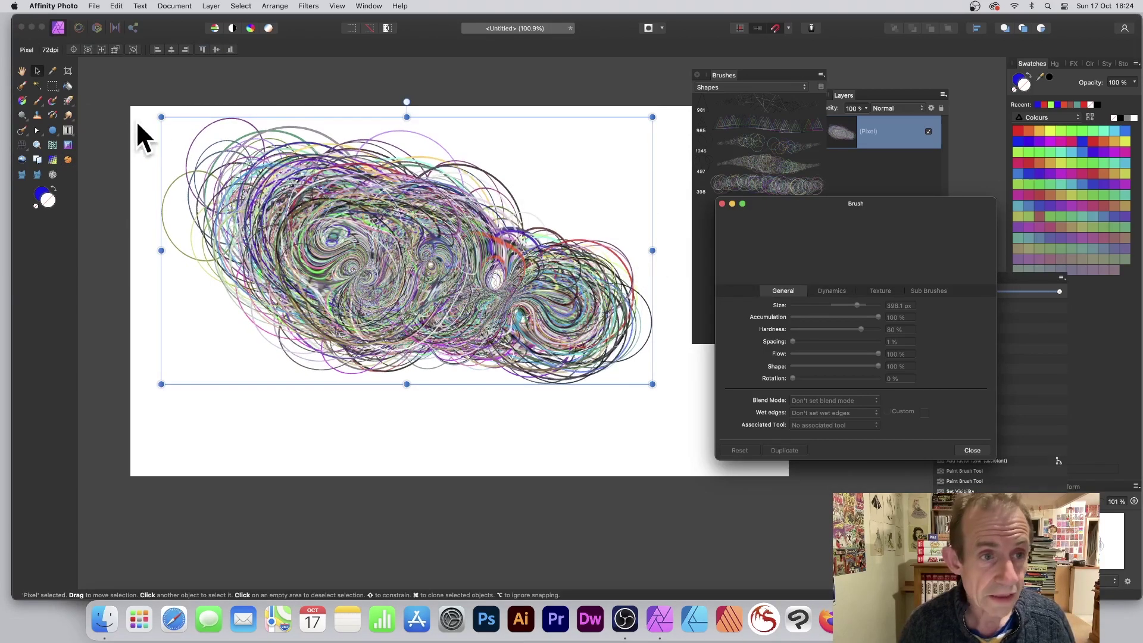
Shrink and move the swirled painting, then rotate a copy about 130 degrees and reposition it.
drag(160, 117, 290, 187)
drag(418, 289, 331, 318)
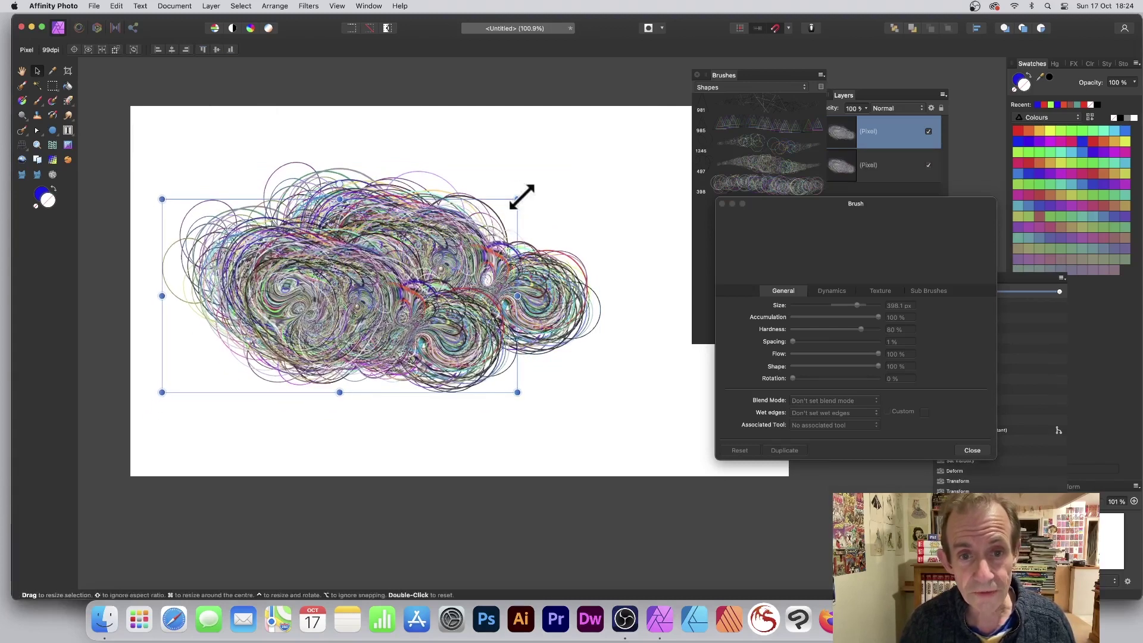
drag(520, 197, 322, 388)
drag(334, 325, 544, 330)
Delete the rotated copy and the remaining pixel layer to blank the canvas.
key(Delete)
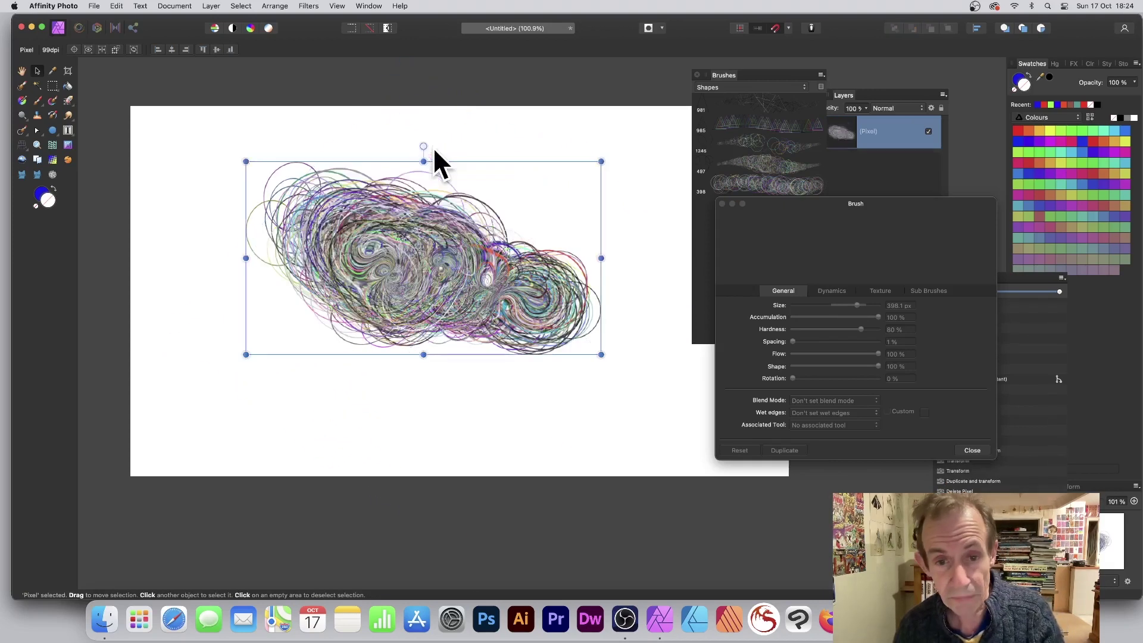
key(Delete)
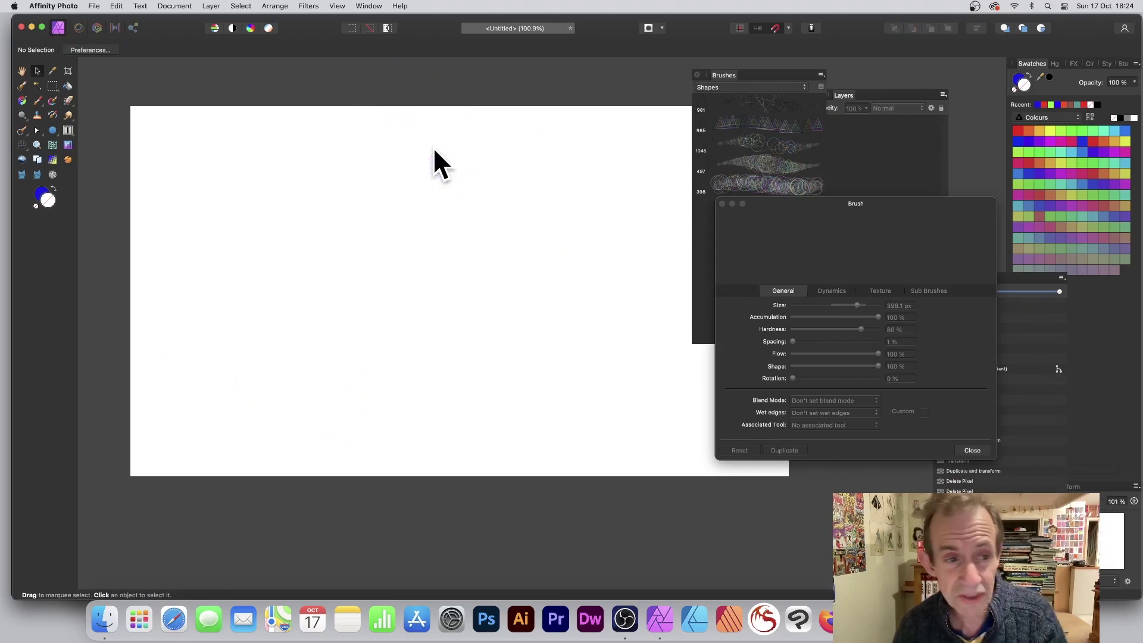
click(53, 130)
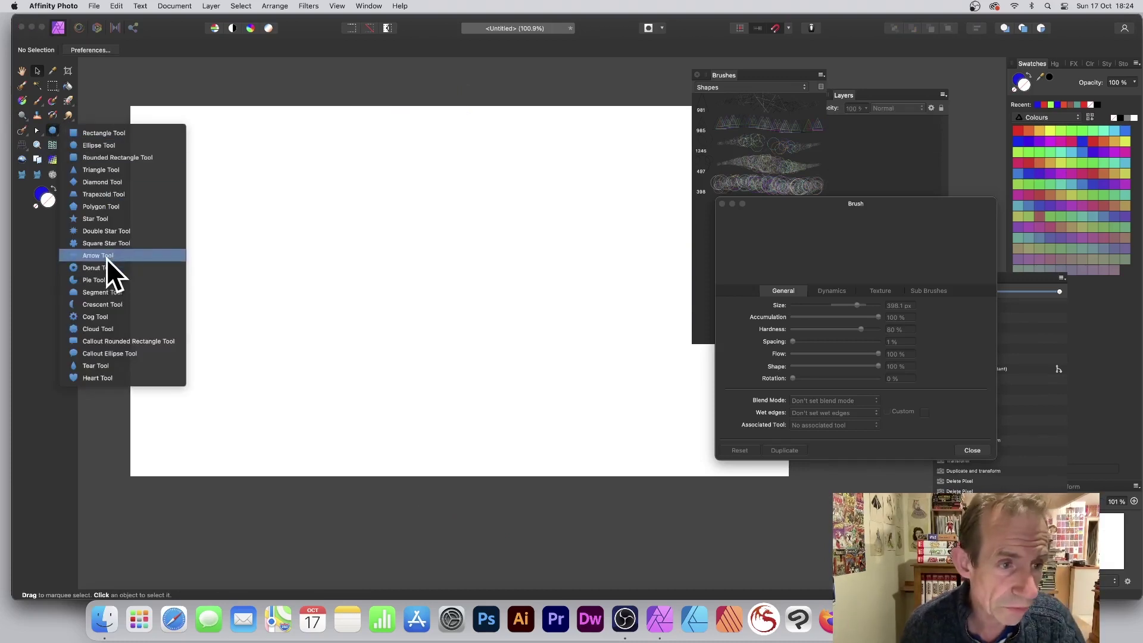
Draw a blue five-point star outline, move it up-left and enlarge it to about 1037 × 979 px.
click(109, 218)
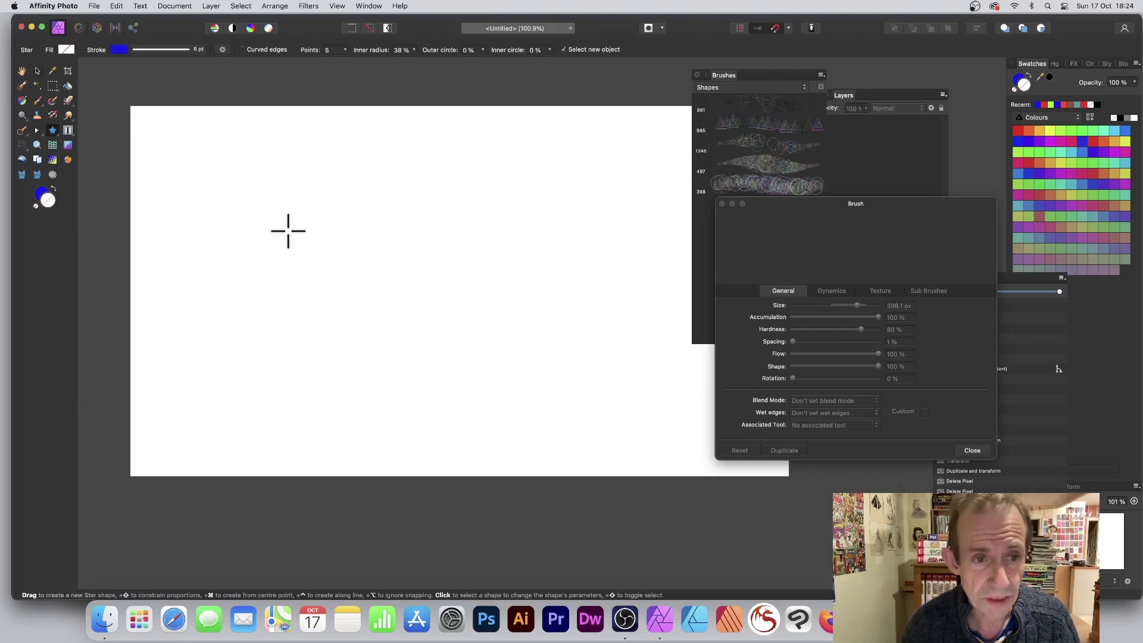
drag(391, 231, 599, 427)
click(41, 72)
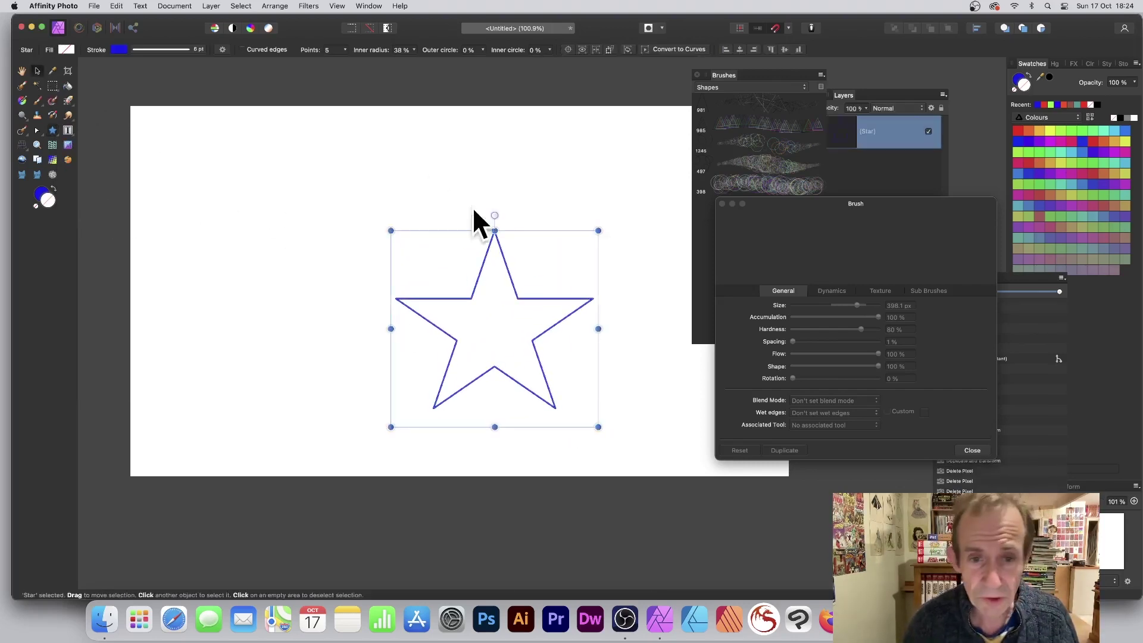
drag(512, 280, 421, 191)
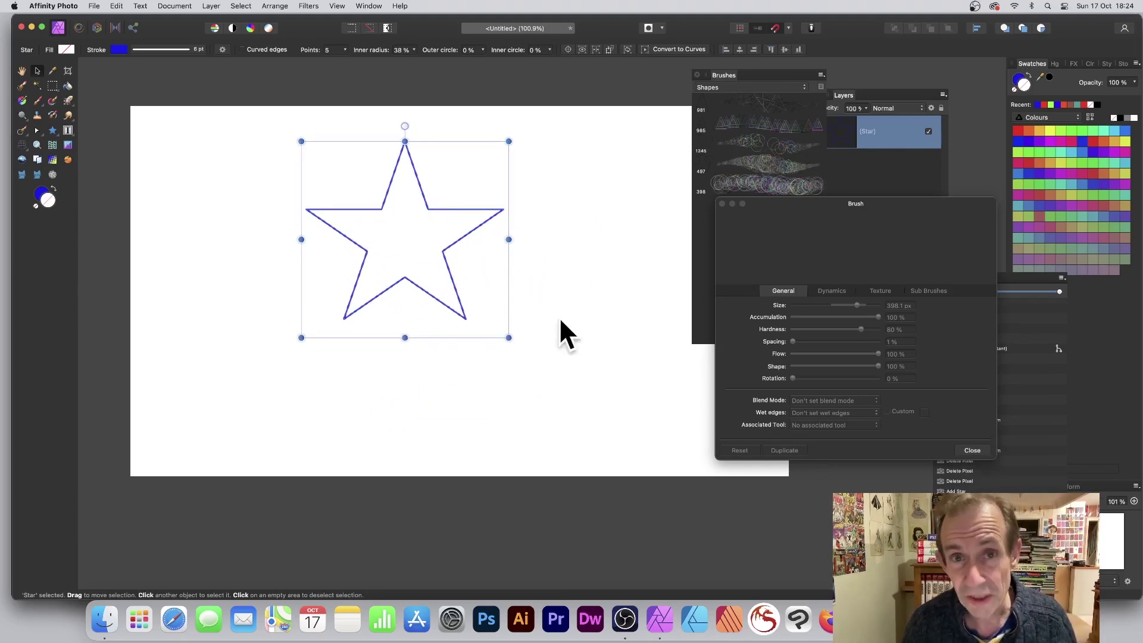
drag(510, 334, 576, 410)
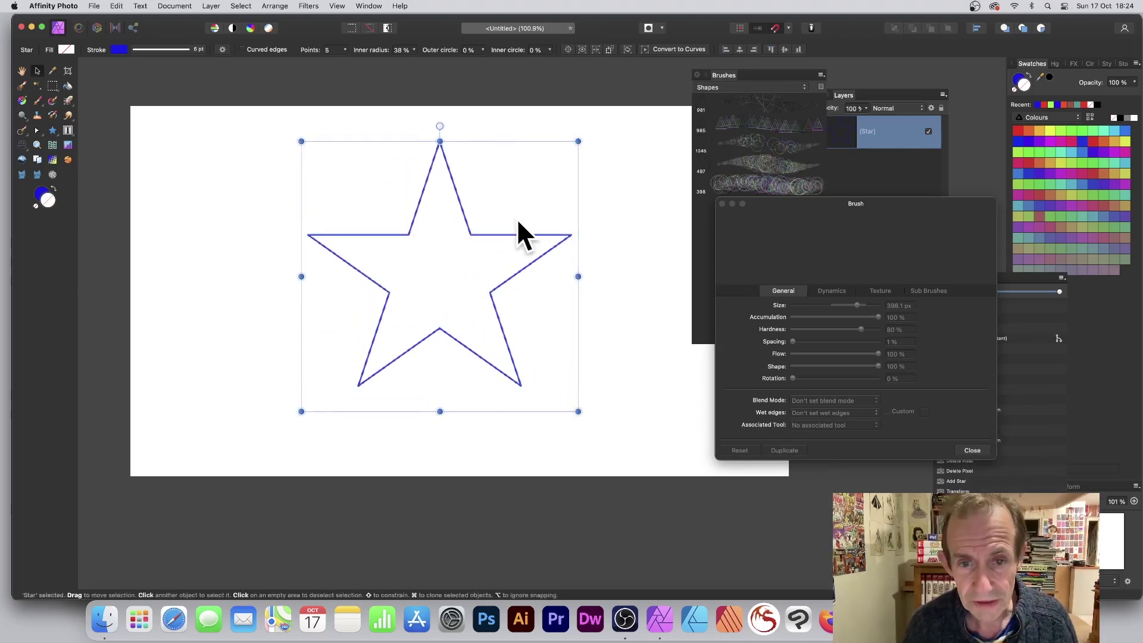
drag(531, 261, 518, 268)
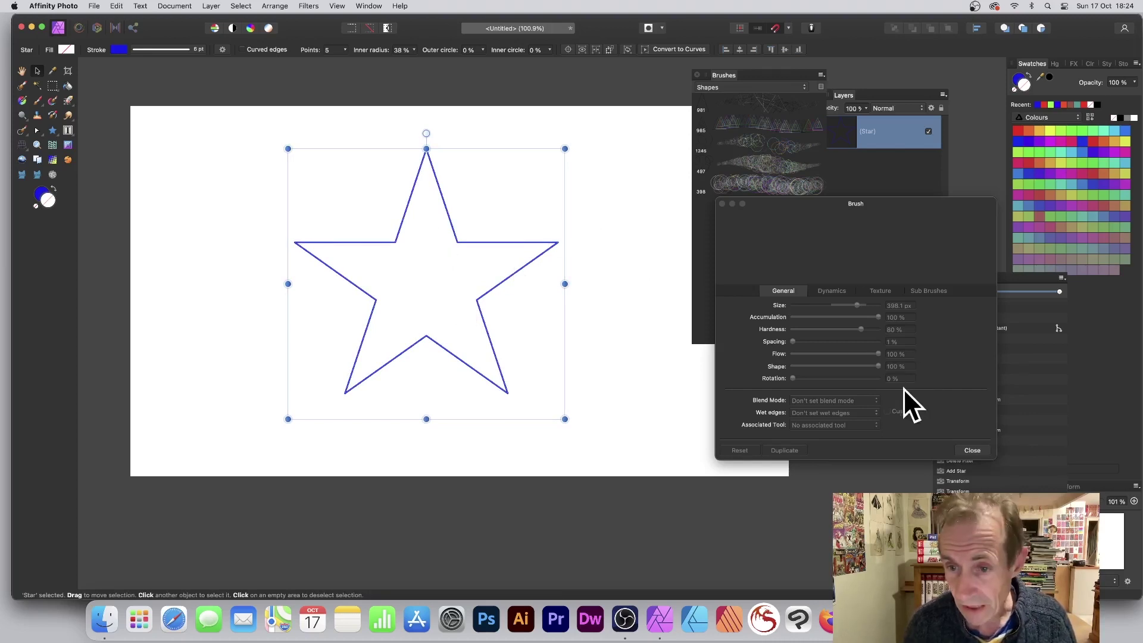
click(722, 204)
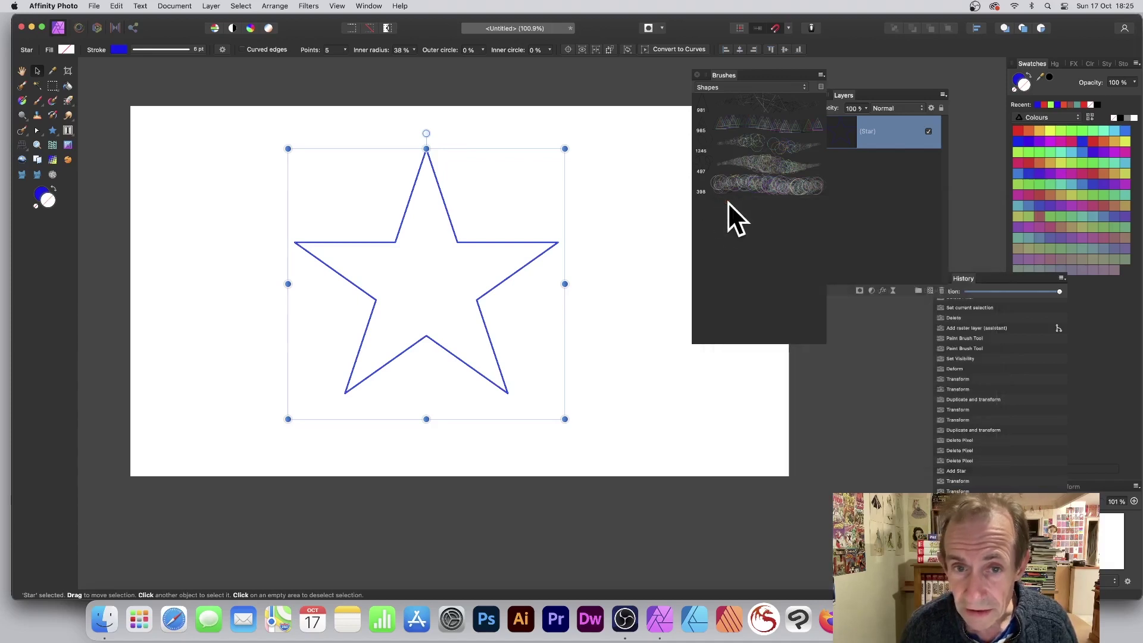
Merge the visible star into a new pixel layer with Layer > Merge Visible.
drag(727, 76, 724, 87)
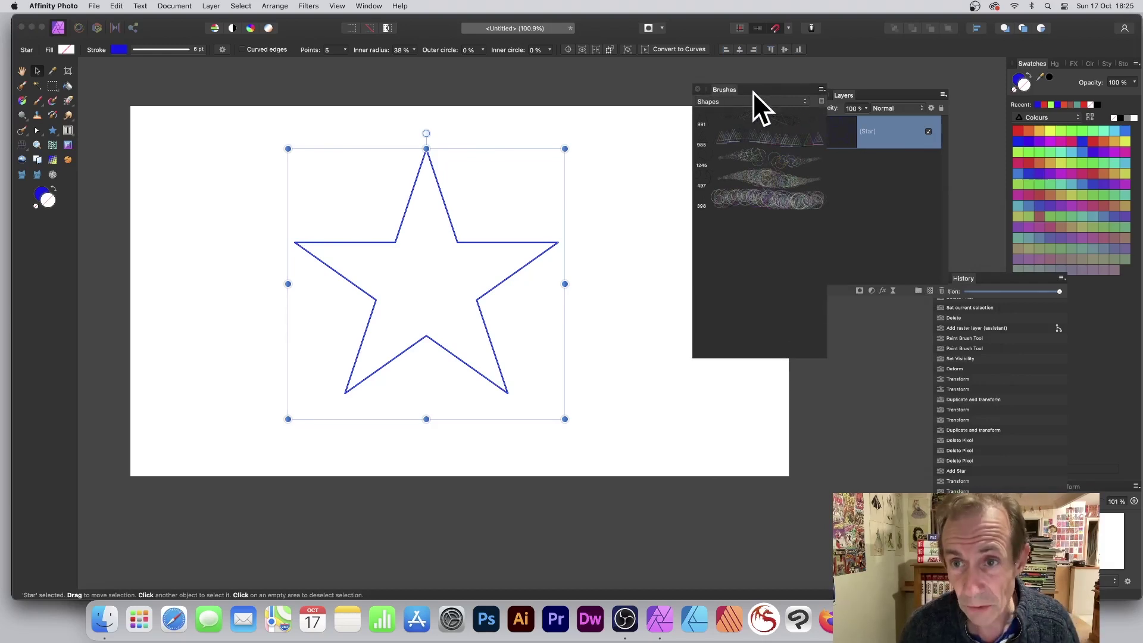
click(821, 89)
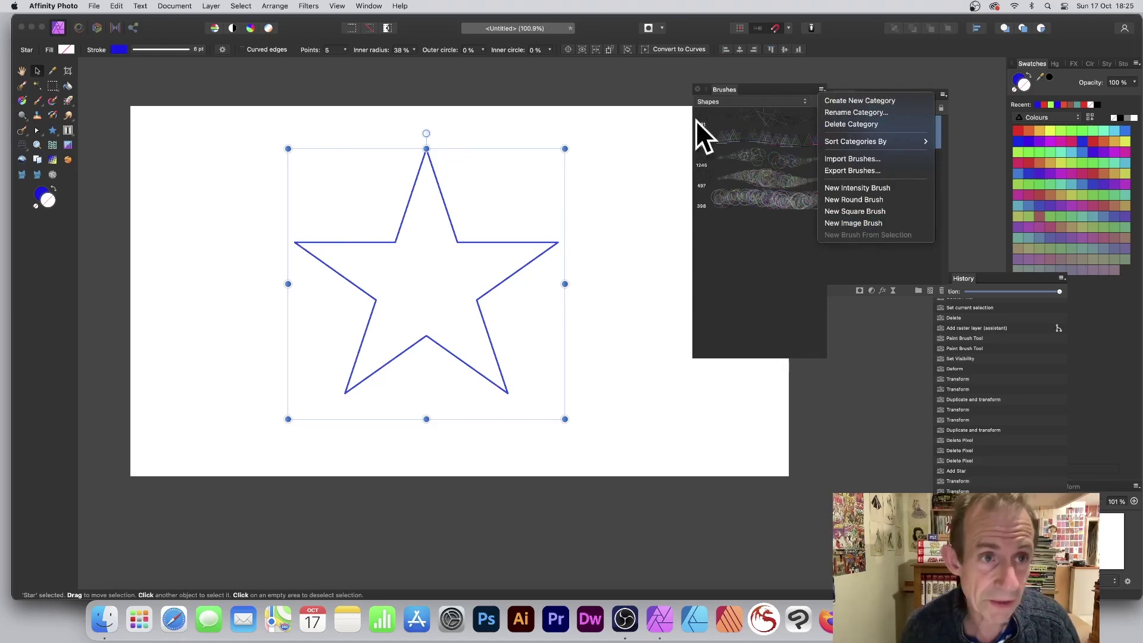
click(213, 3)
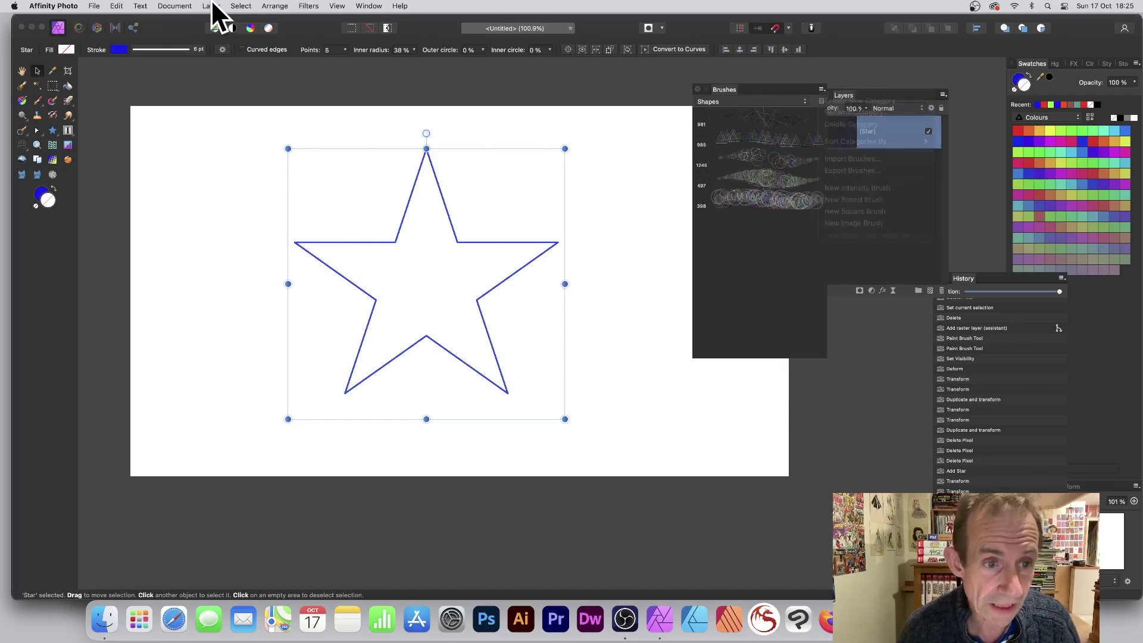
click(212, 5)
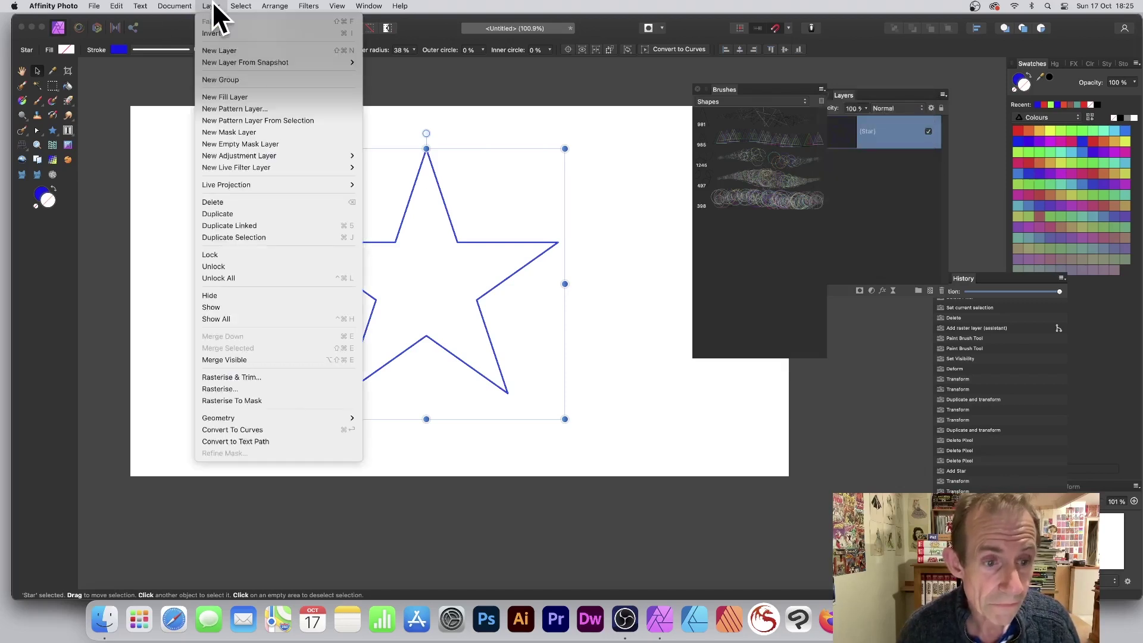
click(237, 356)
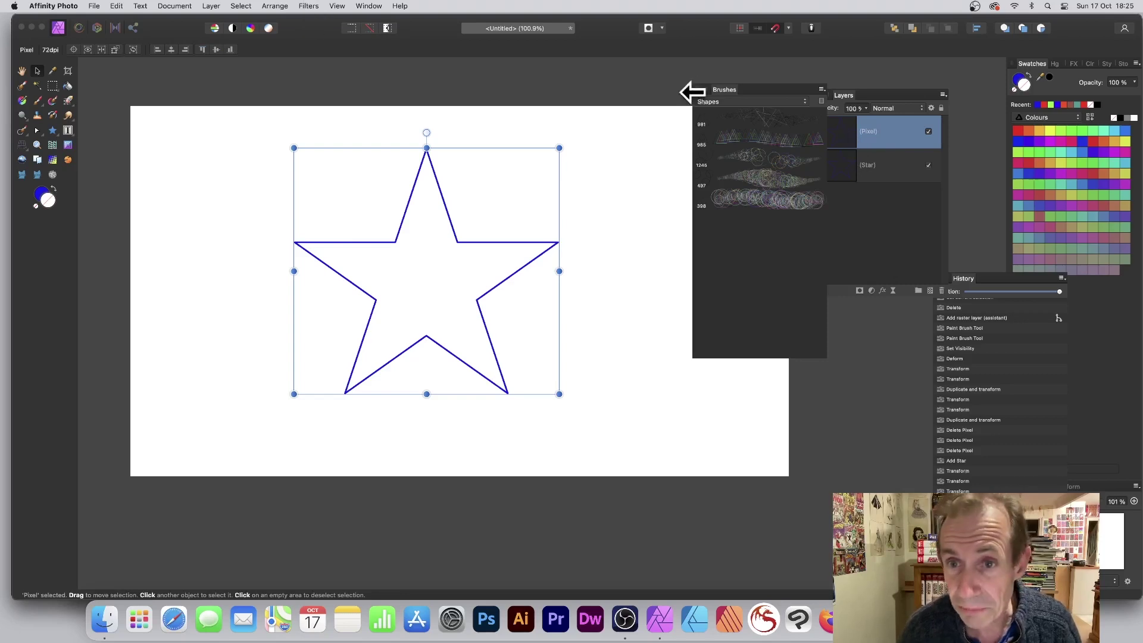
Create a new brush from the star pixels, then delete the star layers.
drag(723, 88, 730, 105)
click(758, 85)
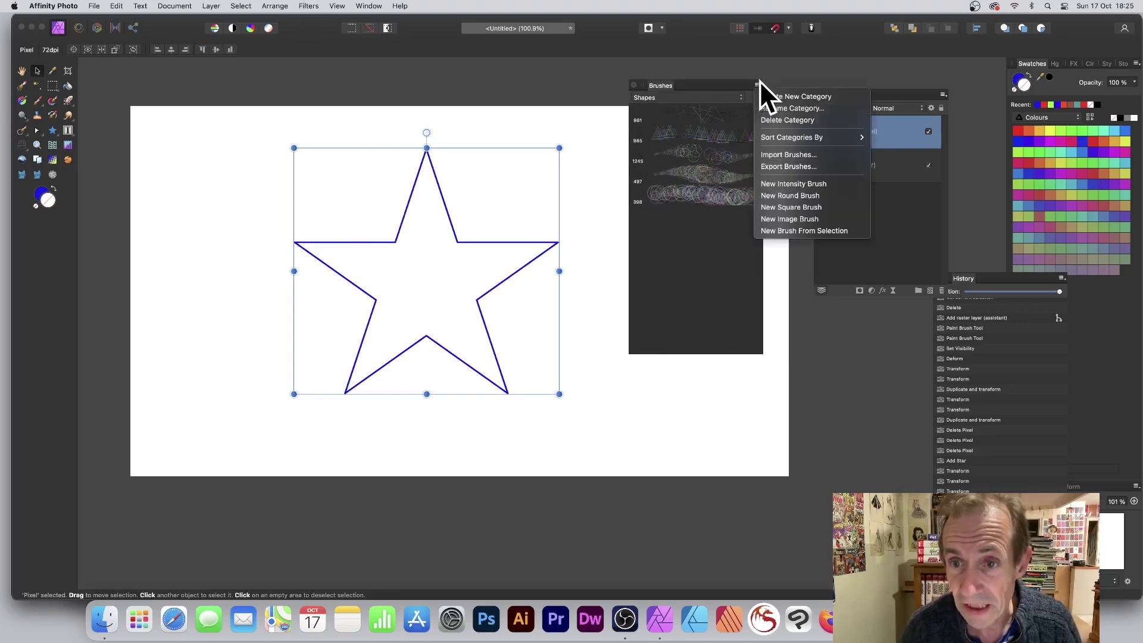
click(794, 231)
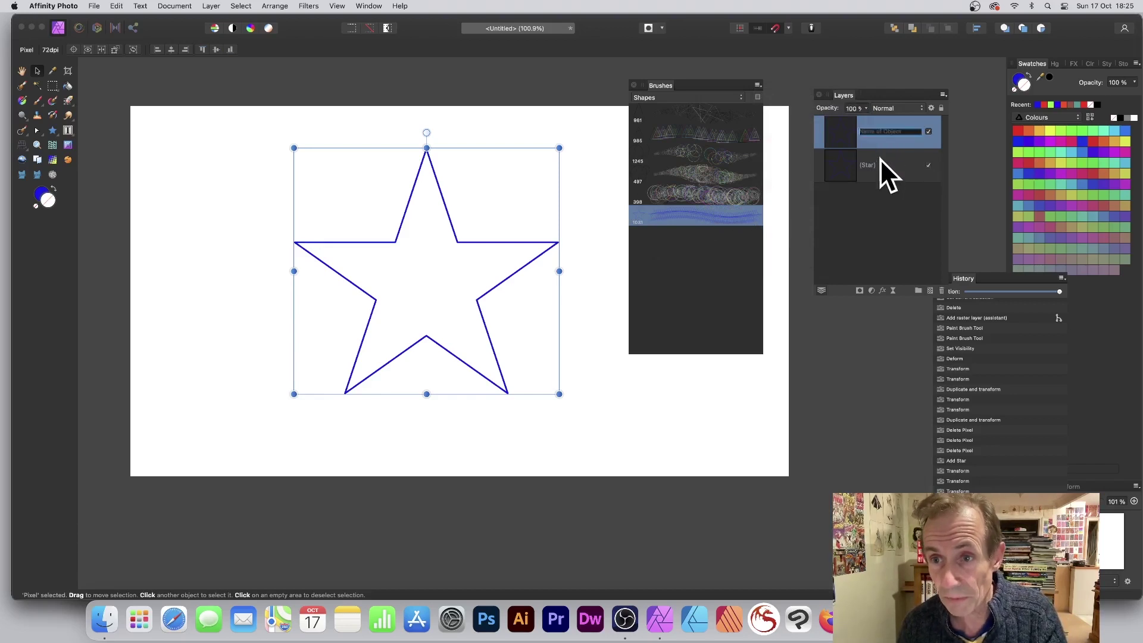
key(super+shift+alt+e)
key(Delete)
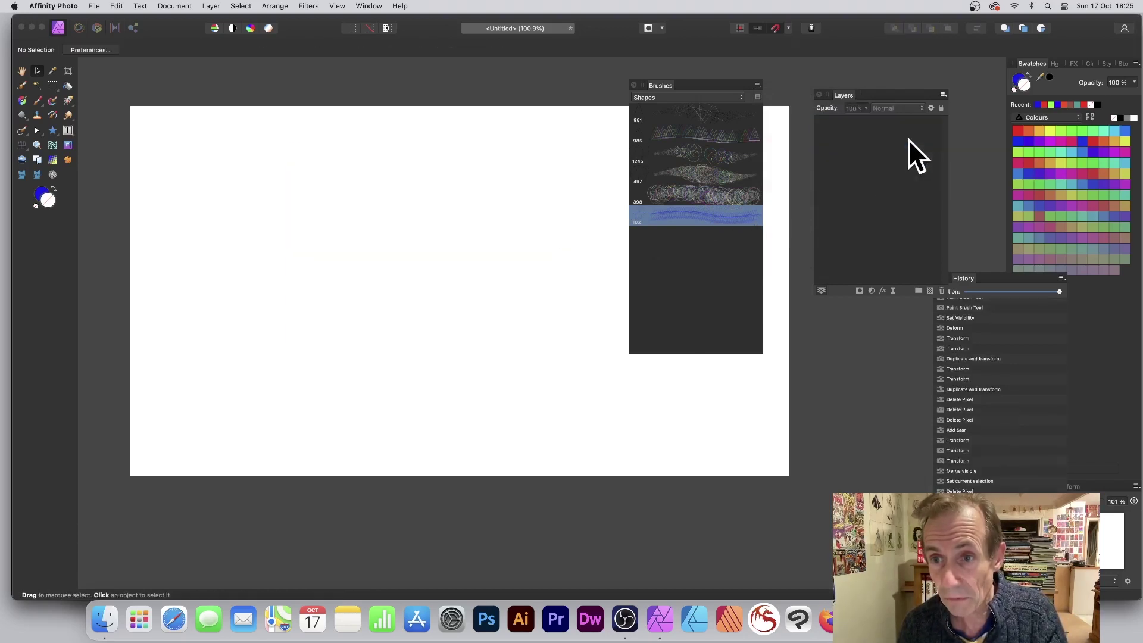
Select the new star brush with the Paint Brush Tool, paint a test stroke, and undo it.
click(38, 100)
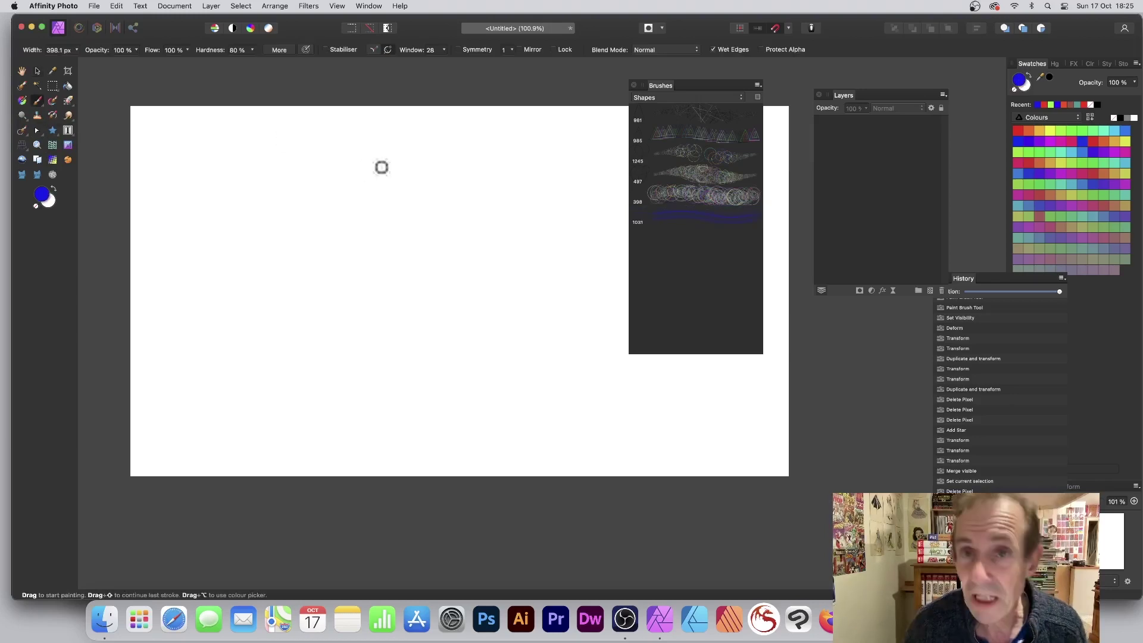
click(690, 215)
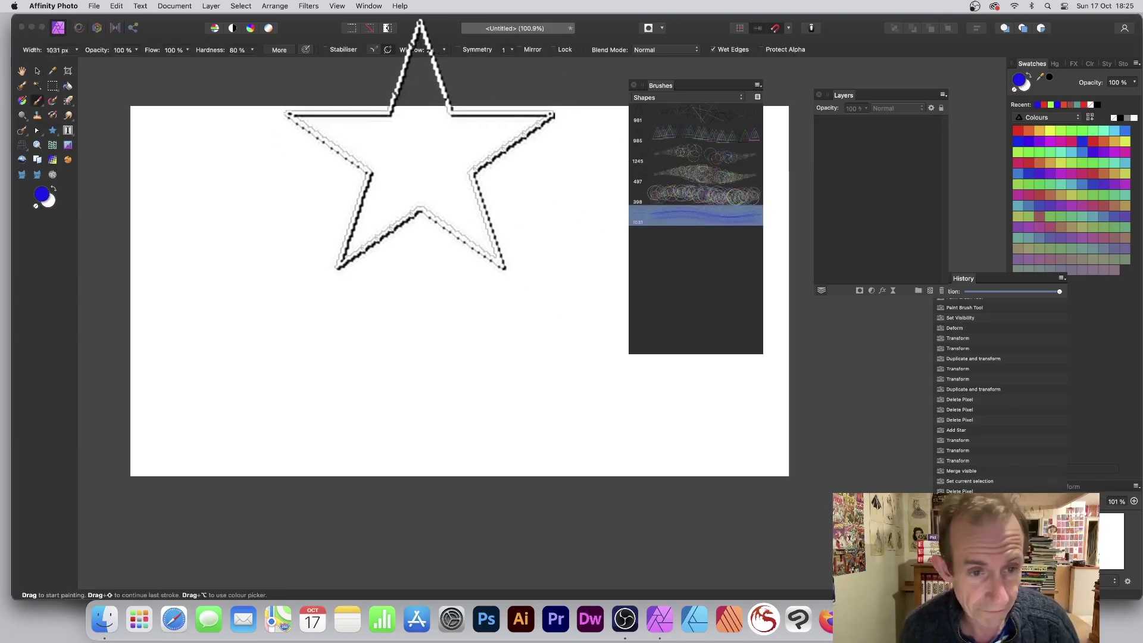
mouse_move(251, 265)
mouse_down()
mouse_move(377, 253)
mouse_move(448, 258)
mouse_move(558, 293)
mouse_move(651, 356)
mouse_move(660, 402)
mouse_move(532, 444)
mouse_move(373, 462)
mouse_move(271, 383)
mouse_move(354, 190)
mouse_move(499, 131)
mouse_up()
key(super+z)
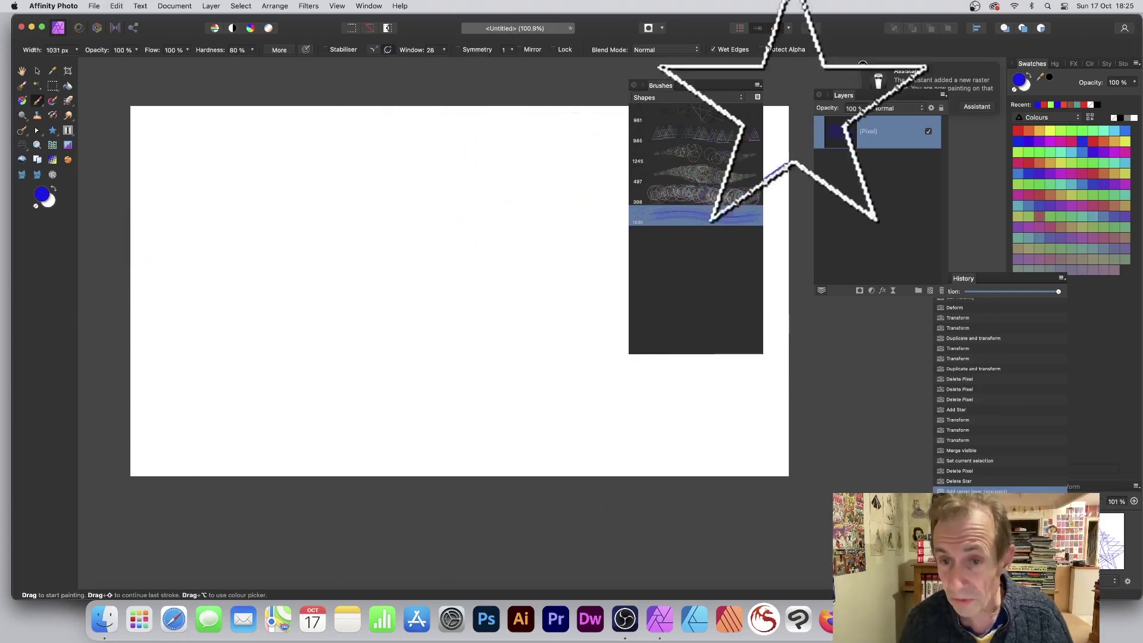
double_click(680, 215)
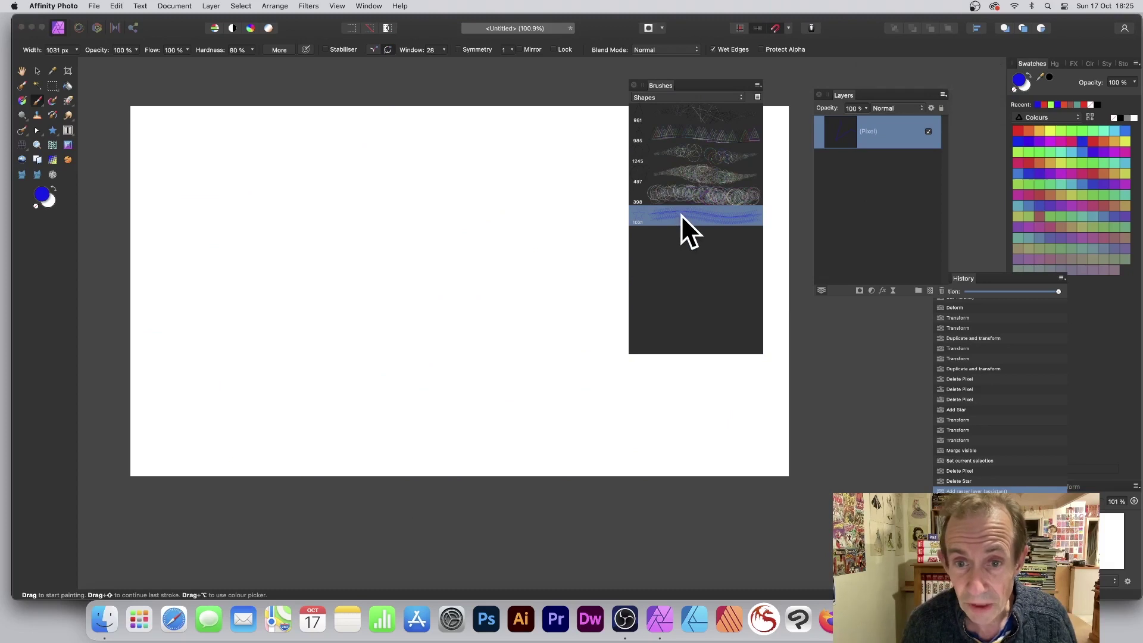
Duplicate the star brush, reducing its size to 140.1 px and tightening the spacing.
mouse_move(805, 203)
mouse_down()
mouse_move(787, 112)
mouse_move(852, 120)
mouse_up()
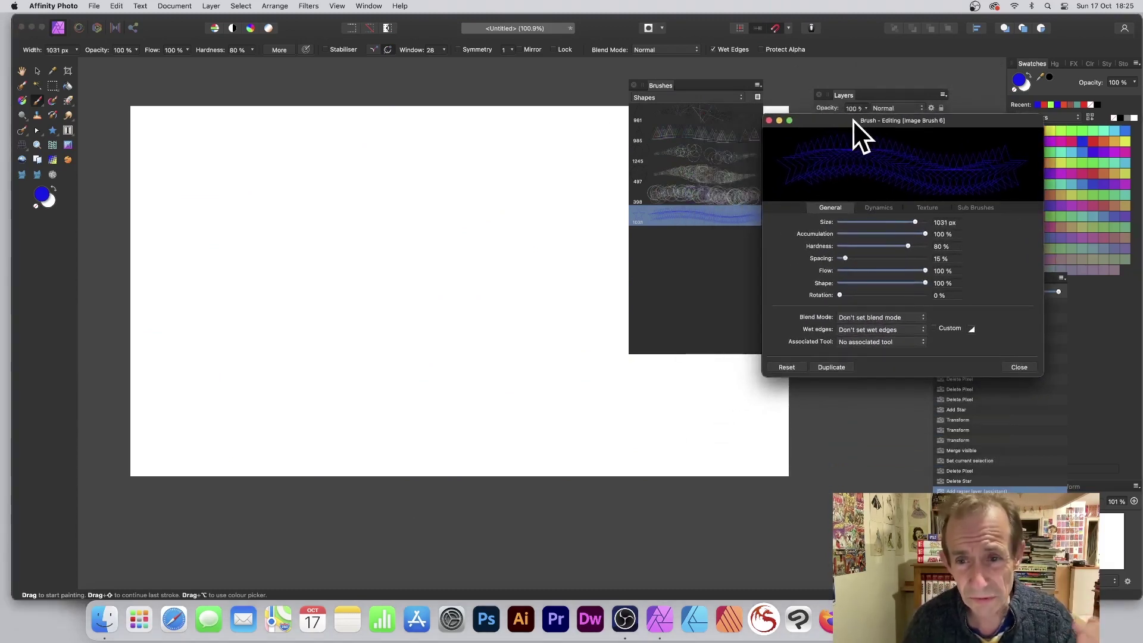
click(840, 367)
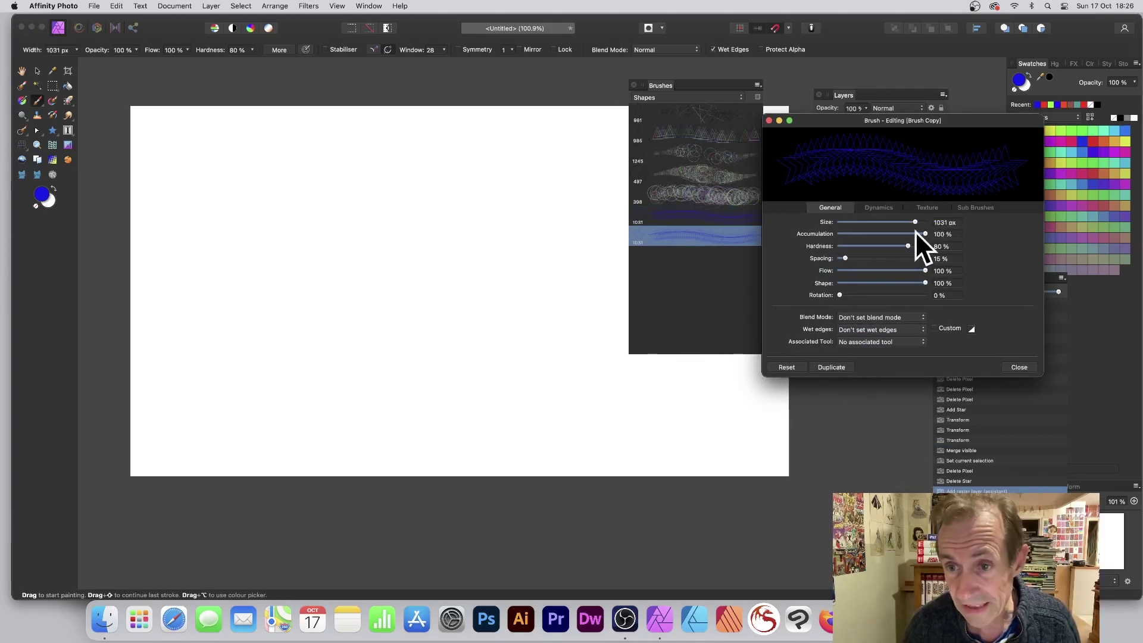
mouse_move(915, 221)
mouse_down()
mouse_move(873, 219)
mouse_move(885, 218)
mouse_up()
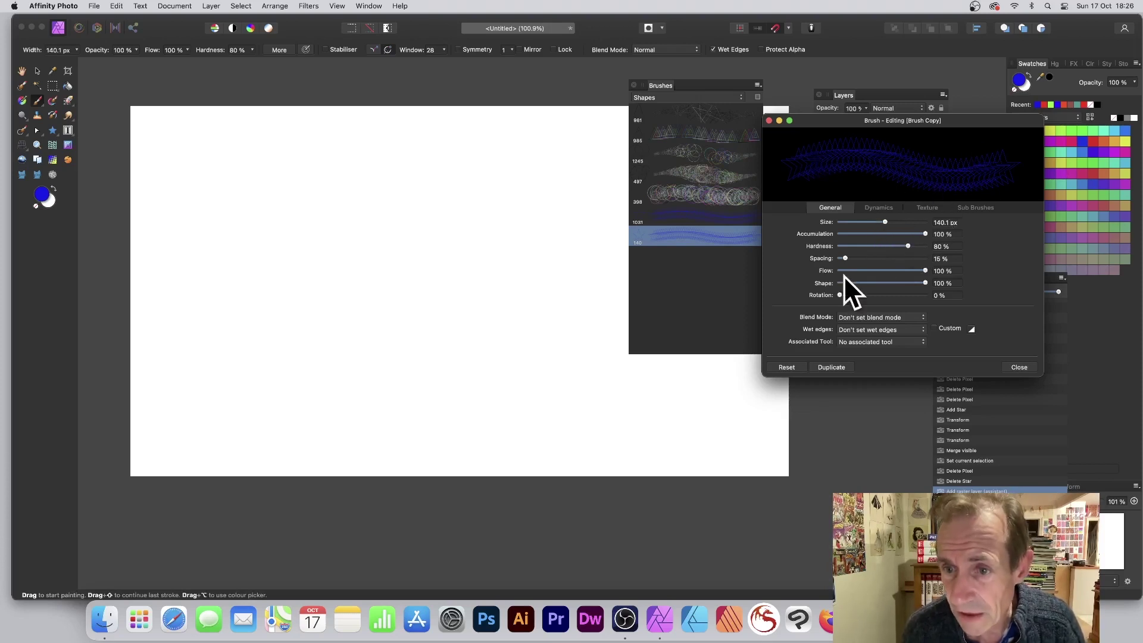
mouse_move(844, 258)
mouse_down()
mouse_move(879, 293)
mouse_move(863, 291)
mouse_move(891, 295)
mouse_up()
Add 51% hue, saturation, luminosity, 78% size and rotation jitter, and set spacing to 1%.
click(879, 207)
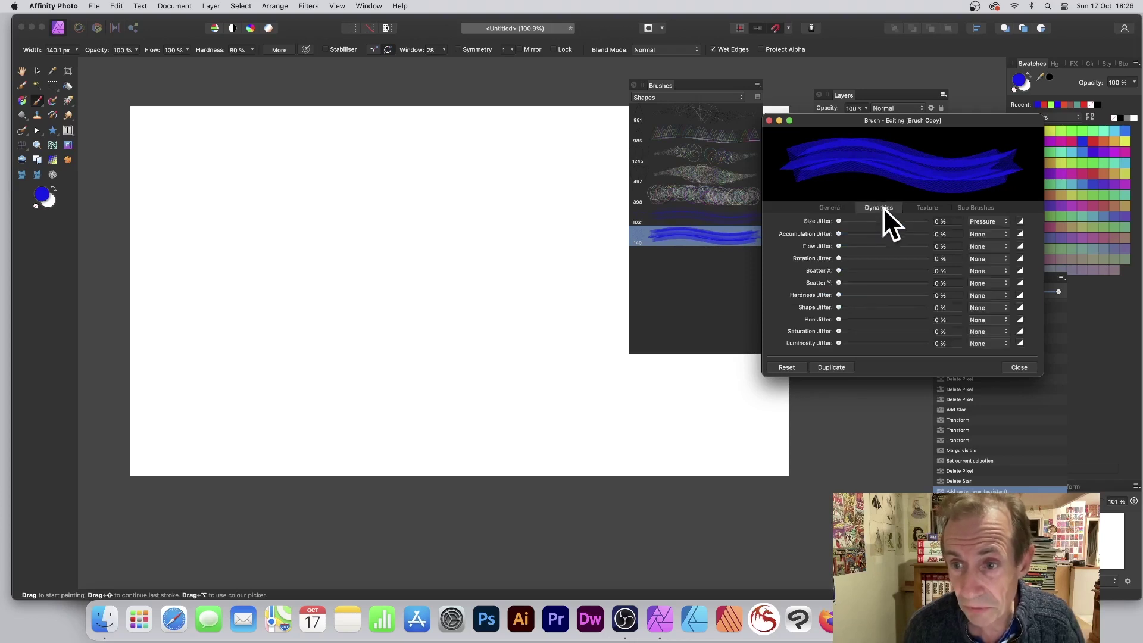
mouse_move(875, 319)
mouse_down()
mouse_move(906, 319)
mouse_move(883, 319)
mouse_move(881, 331)
mouse_move(906, 331)
mouse_up()
drag(839, 343, 904, 343)
drag(851, 221, 905, 222)
drag(839, 259, 921, 258)
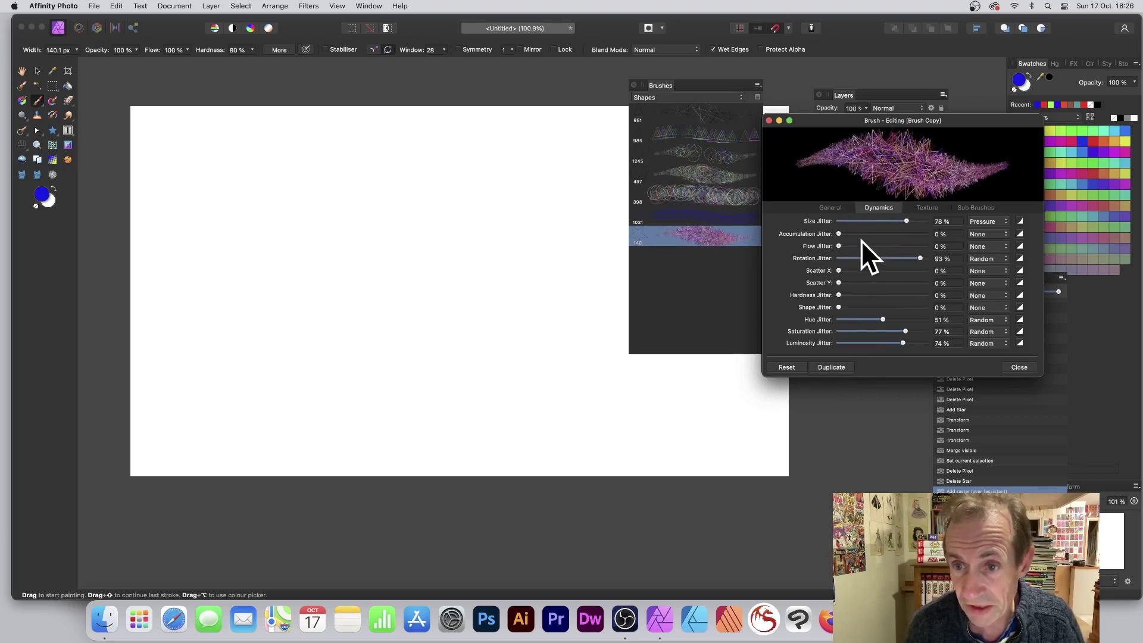
click(837, 208)
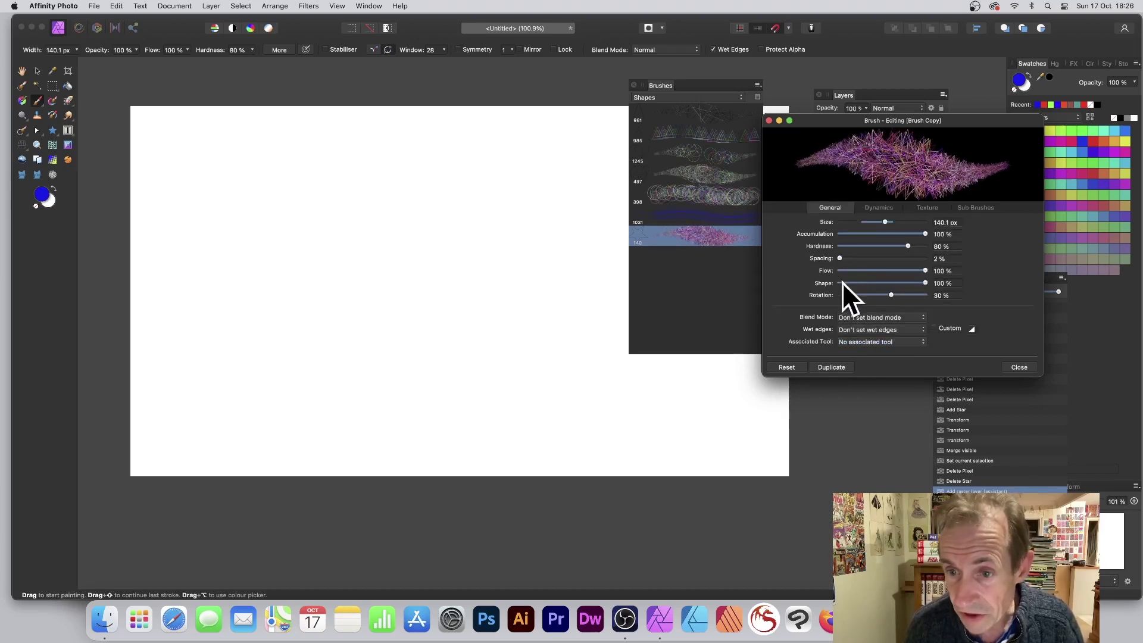
drag(838, 258, 837, 259)
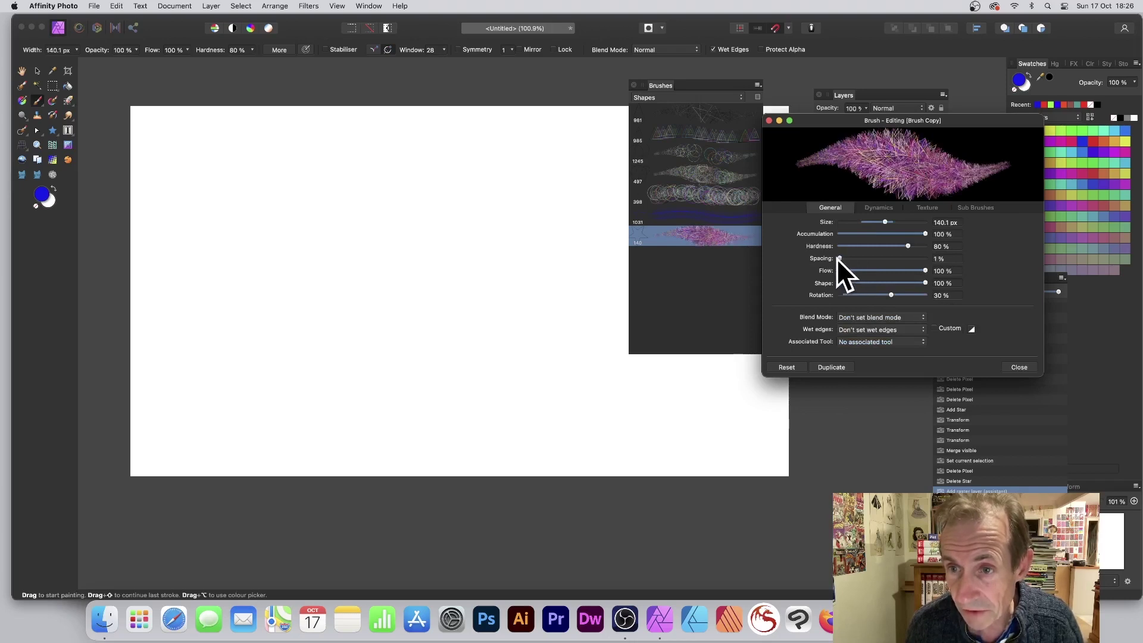
click(1017, 367)
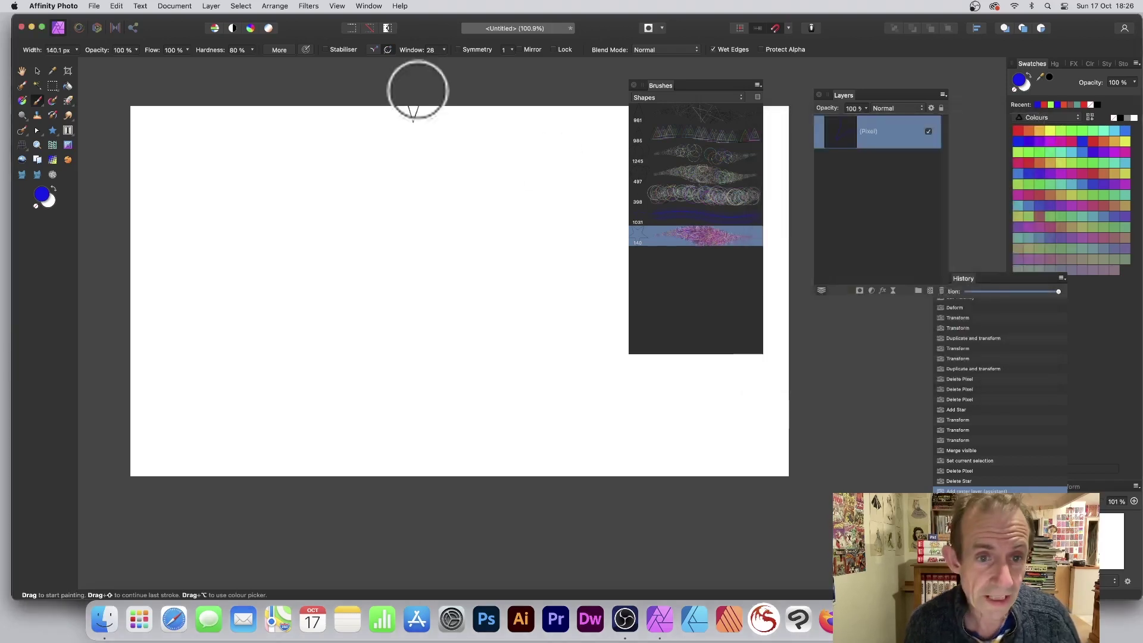
Sweep the jittered star brush down the canvas, laying dense pink-and-purple feathery strokes.
mouse_move(201, 173)
mouse_down()
mouse_move(215, 202)
mouse_move(402, 174)
mouse_move(534, 206)
mouse_move(588, 281)
mouse_move(513, 330)
mouse_move(409, 371)
mouse_move(277, 354)
mouse_move(451, 274)
mouse_move(560, 204)
mouse_move(631, 227)
mouse_move(594, 379)
mouse_move(611, 485)
mouse_move(432, 293)
mouse_move(239, 248)
mouse_move(390, 245)
mouse_move(641, 118)
mouse_move(650, 290)
mouse_move(468, 202)
mouse_move(520, 175)
mouse_move(292, 121)
mouse_move(375, 112)
mouse_move(383, 123)
mouse_move(131, 132)
mouse_move(146, 135)
mouse_move(197, 219)
mouse_move(205, 327)
mouse_move(257, 322)
mouse_move(274, 341)
mouse_move(269, 294)
mouse_move(210, 300)
mouse_move(329, 397)
mouse_move(247, 413)
mouse_up()
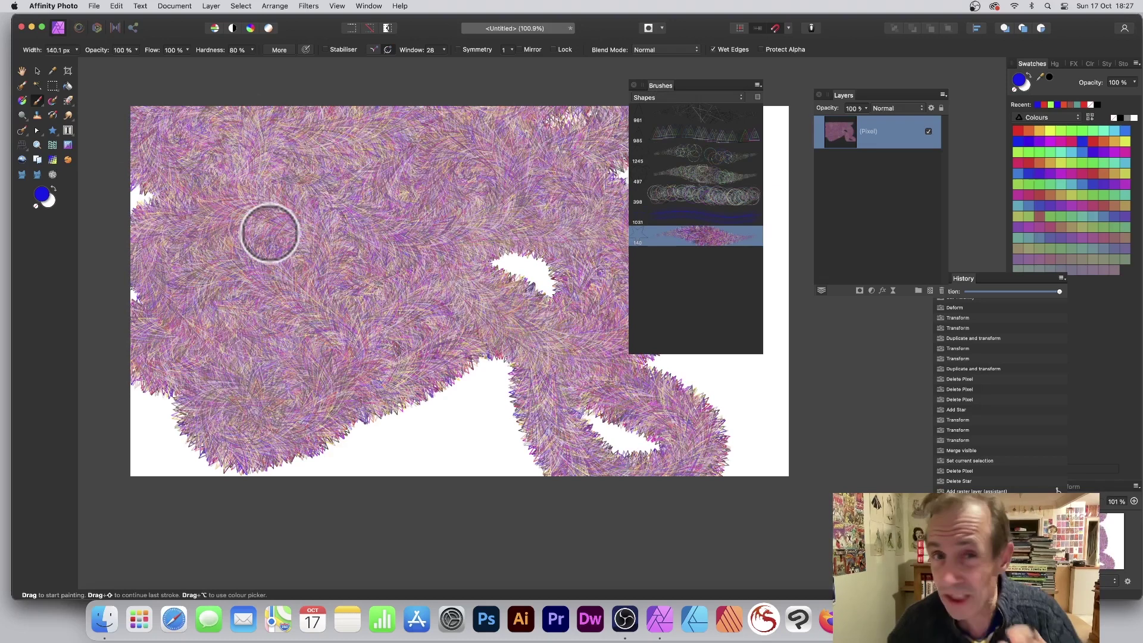